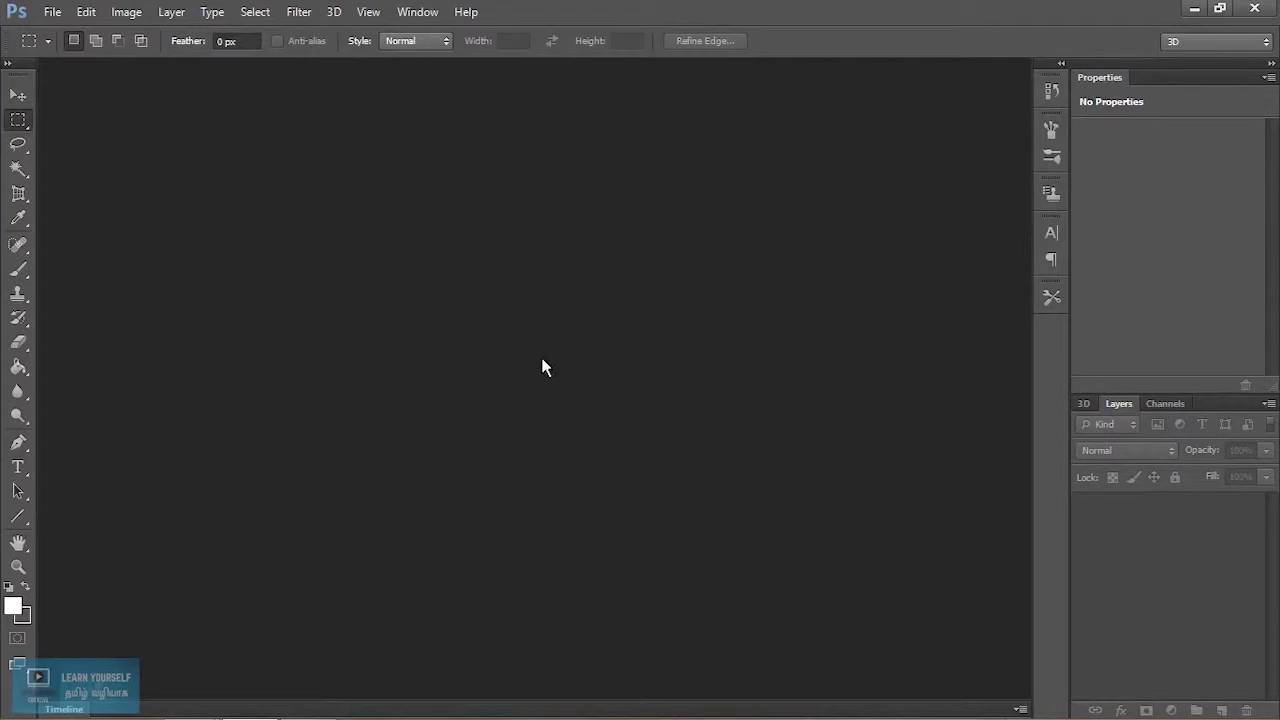
Step: Open ColorPass.tif from the images > ColorPass folder
click(52, 11)
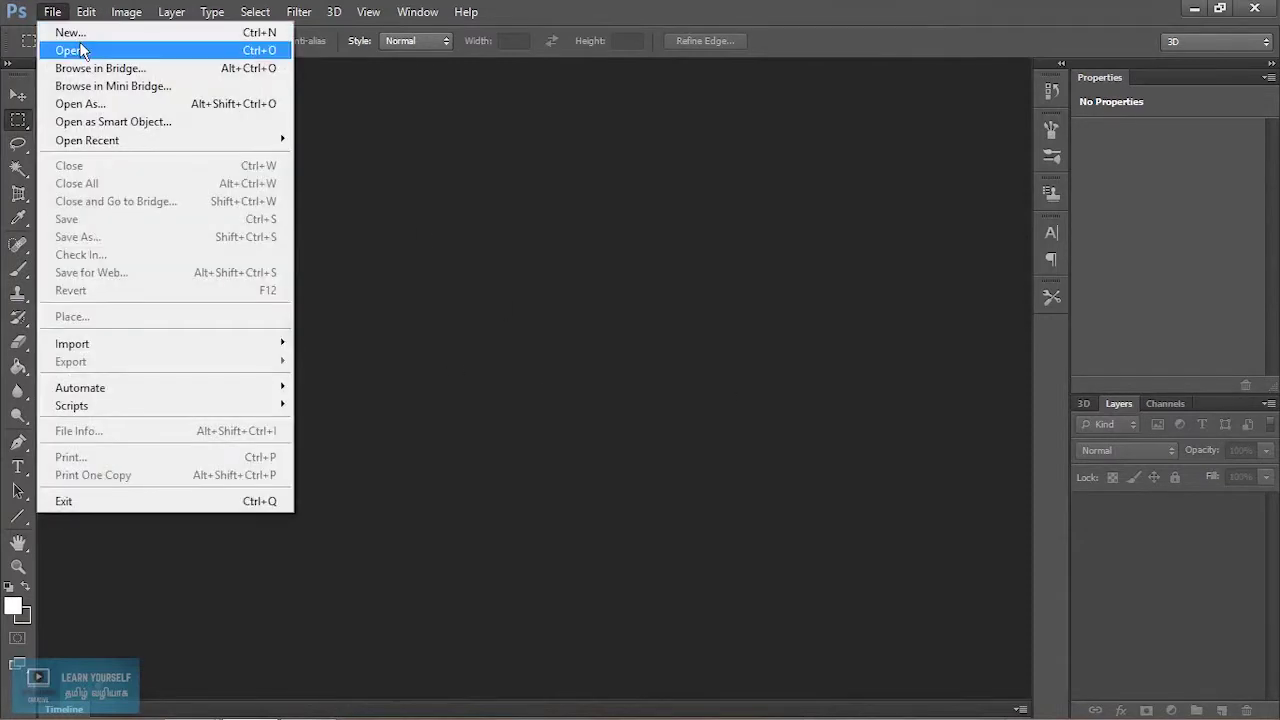
click(82, 48)
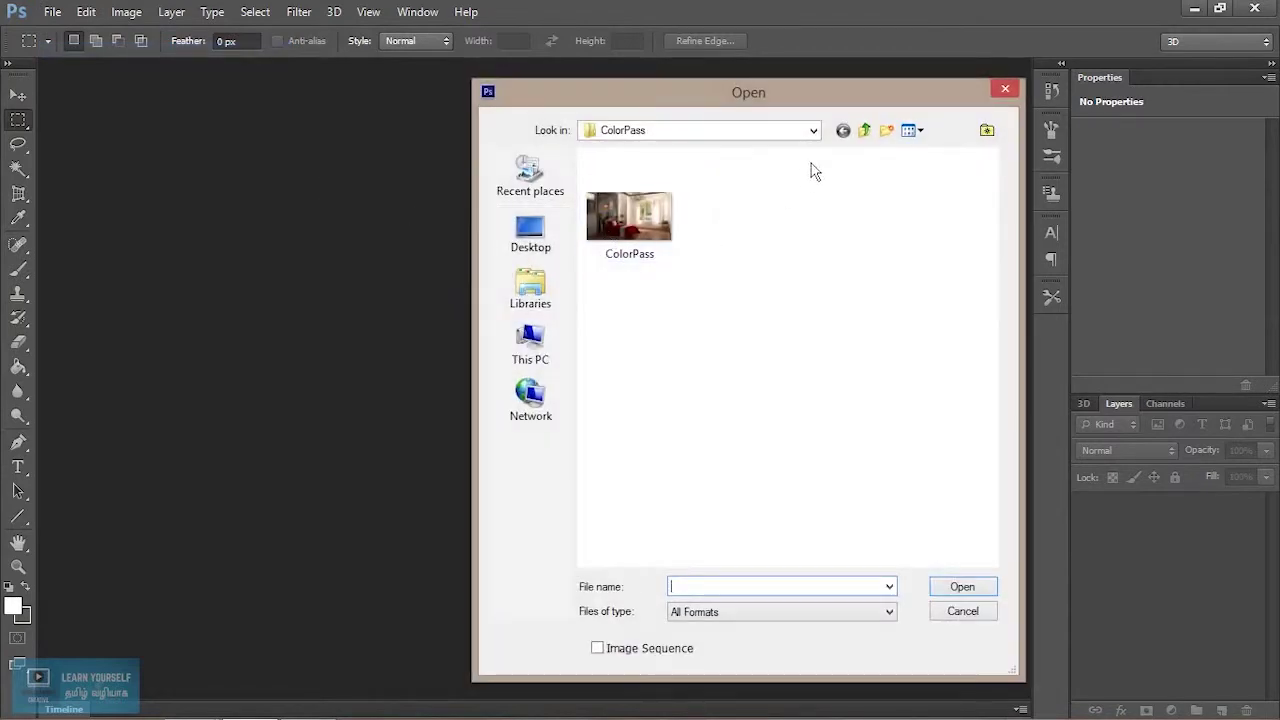
click(862, 132)
click(862, 132)
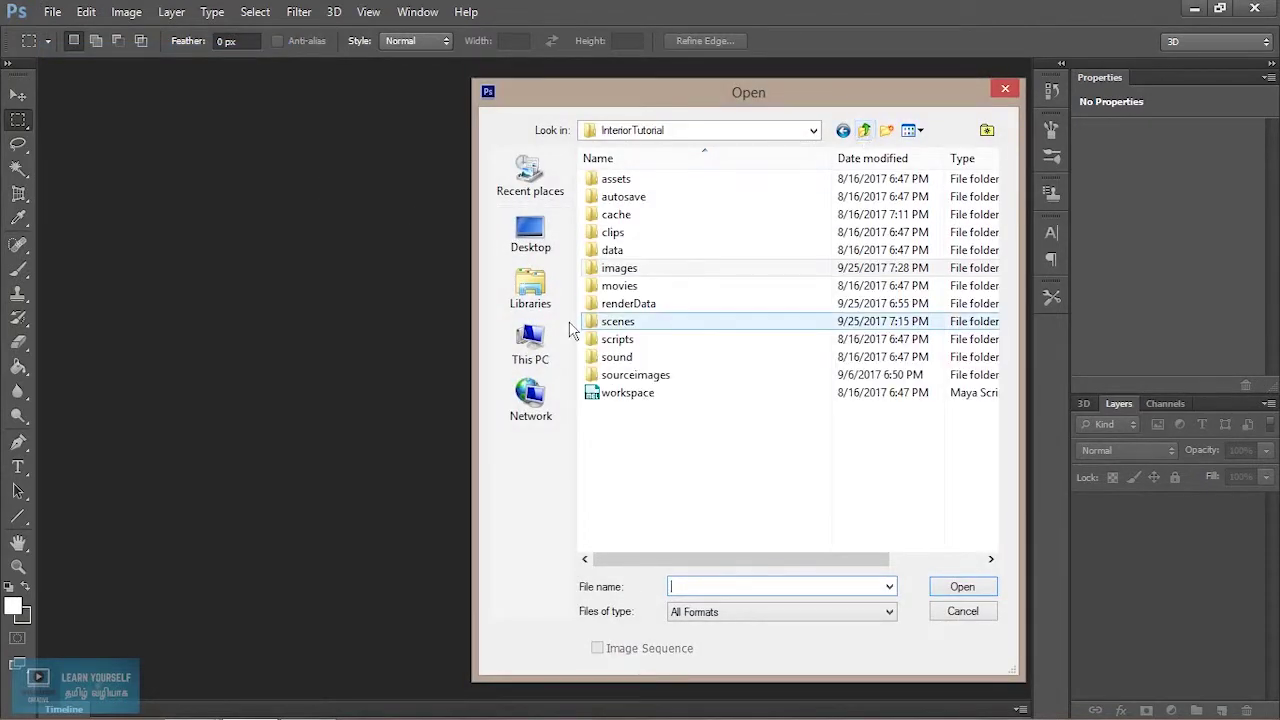
double_click(637, 270)
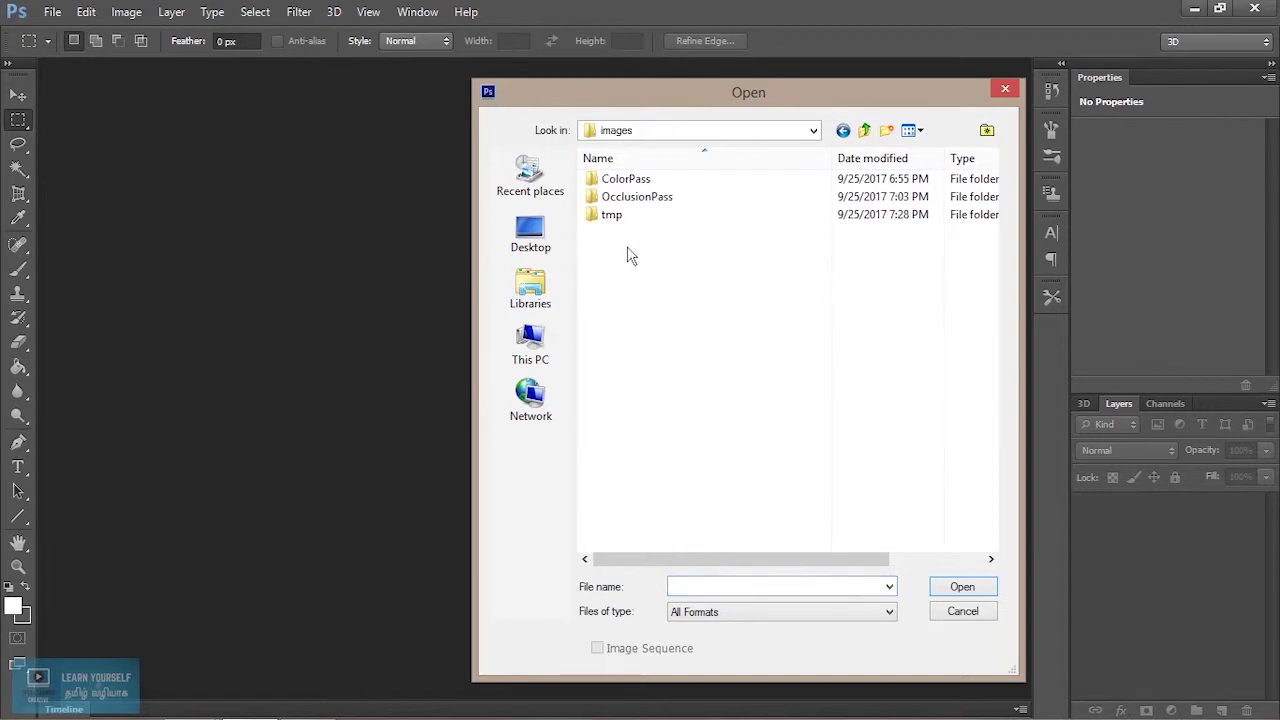
double_click(619, 185)
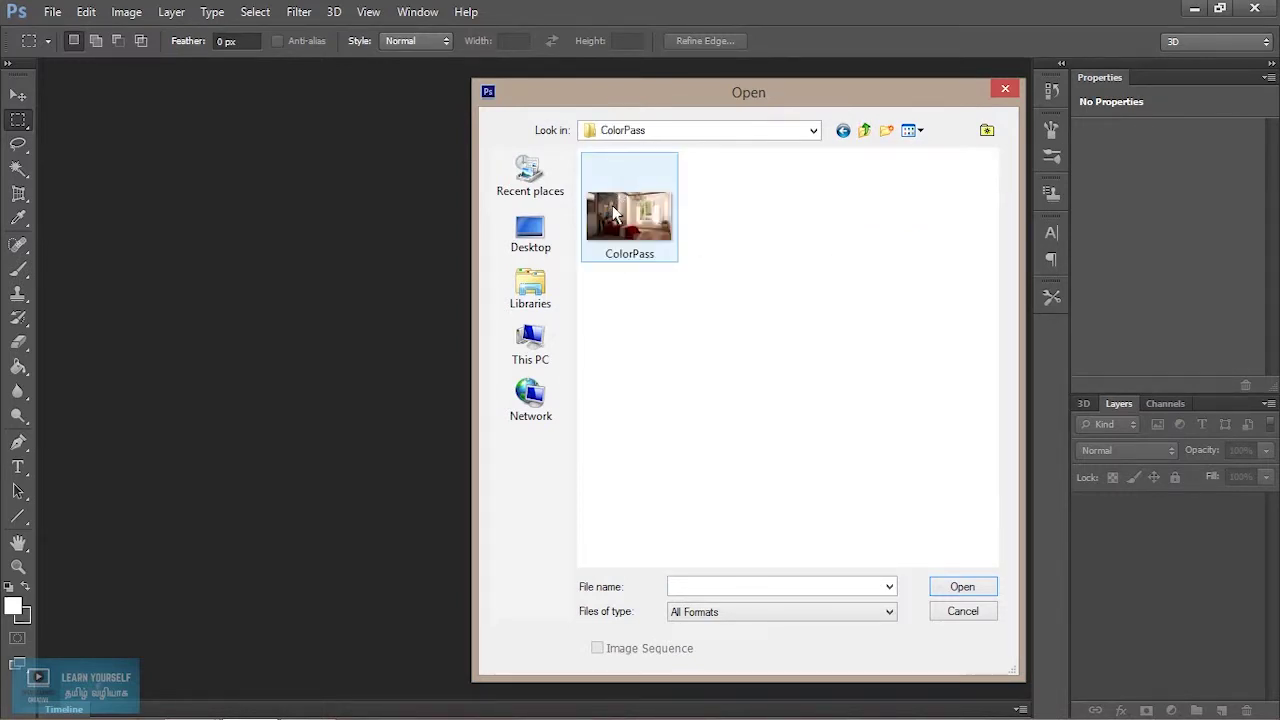
click(616, 214)
click(962, 588)
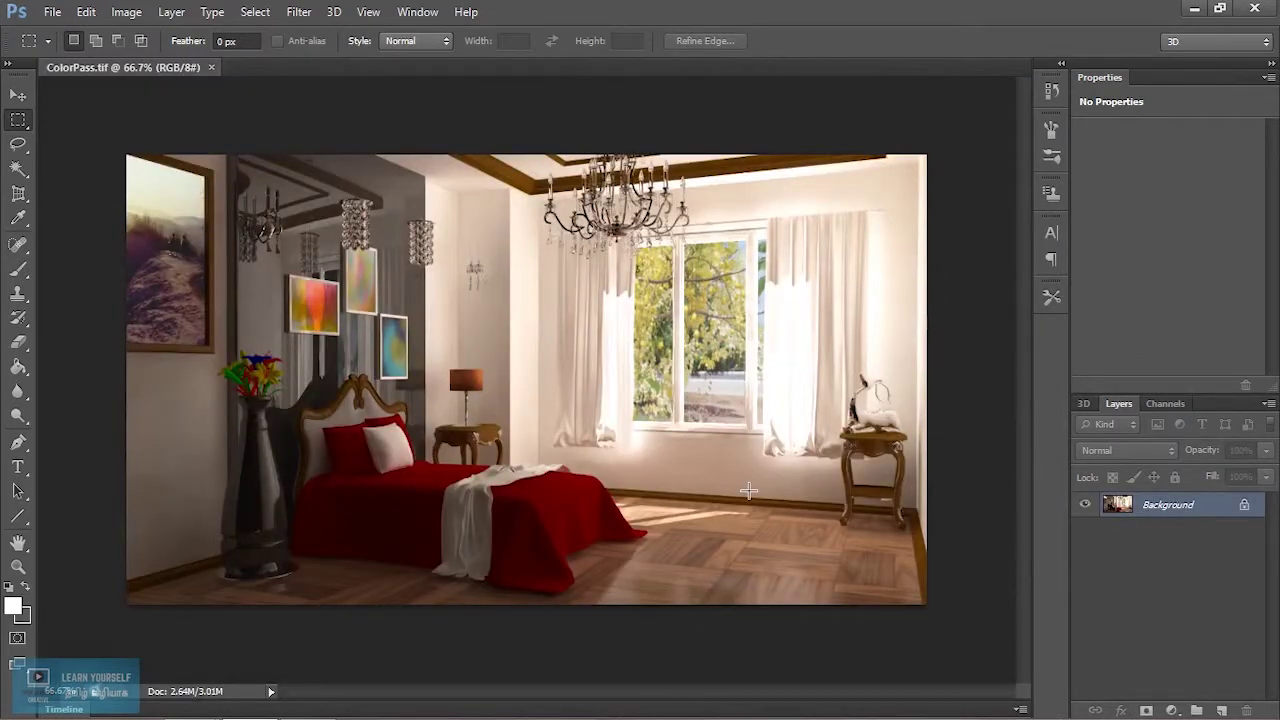
Step: Open OcclusionPass.tif from the OcclusionPass folder, then return to the ColorPass.tif document
click(50, 12)
click(65, 50)
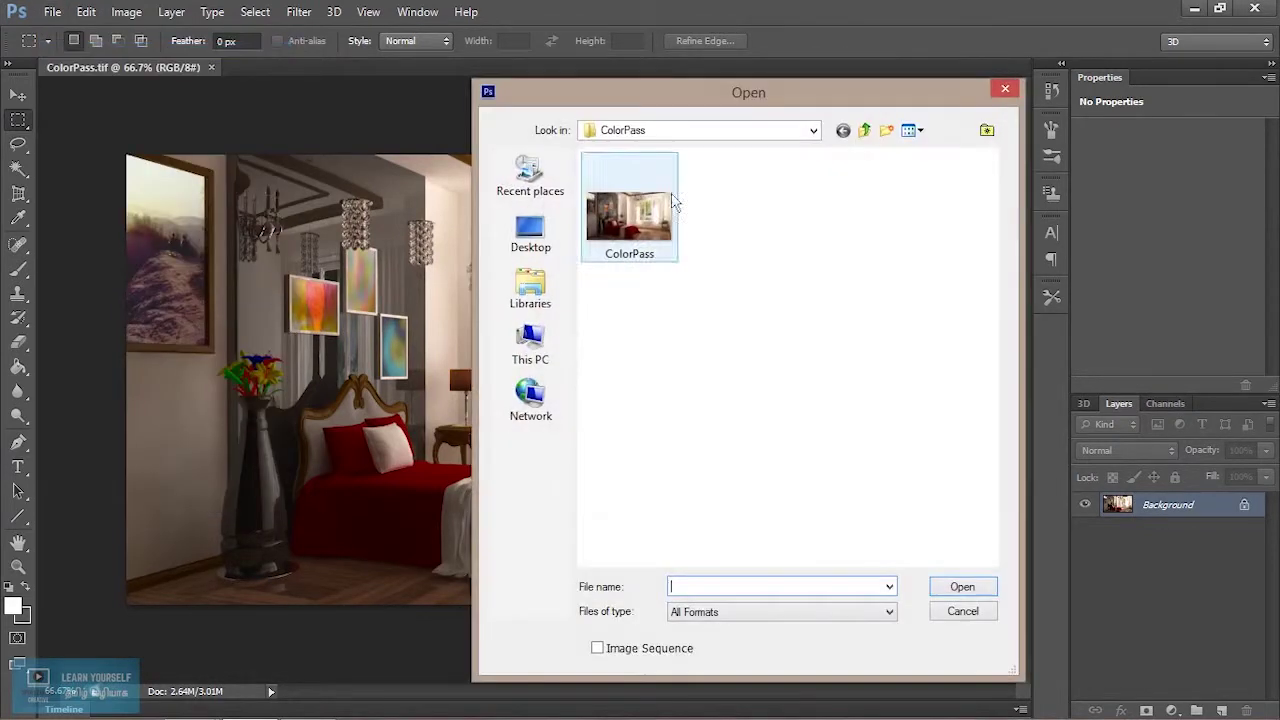
click(864, 130)
double_click(630, 198)
click(630, 205)
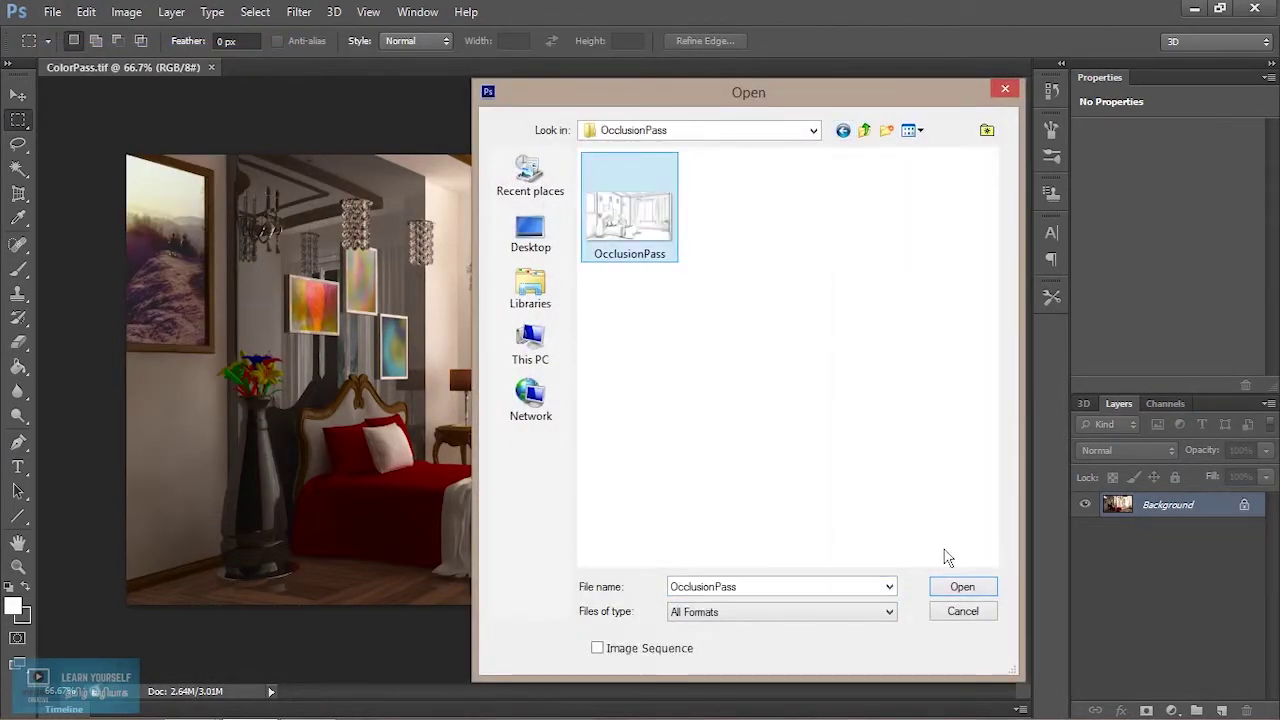
click(957, 585)
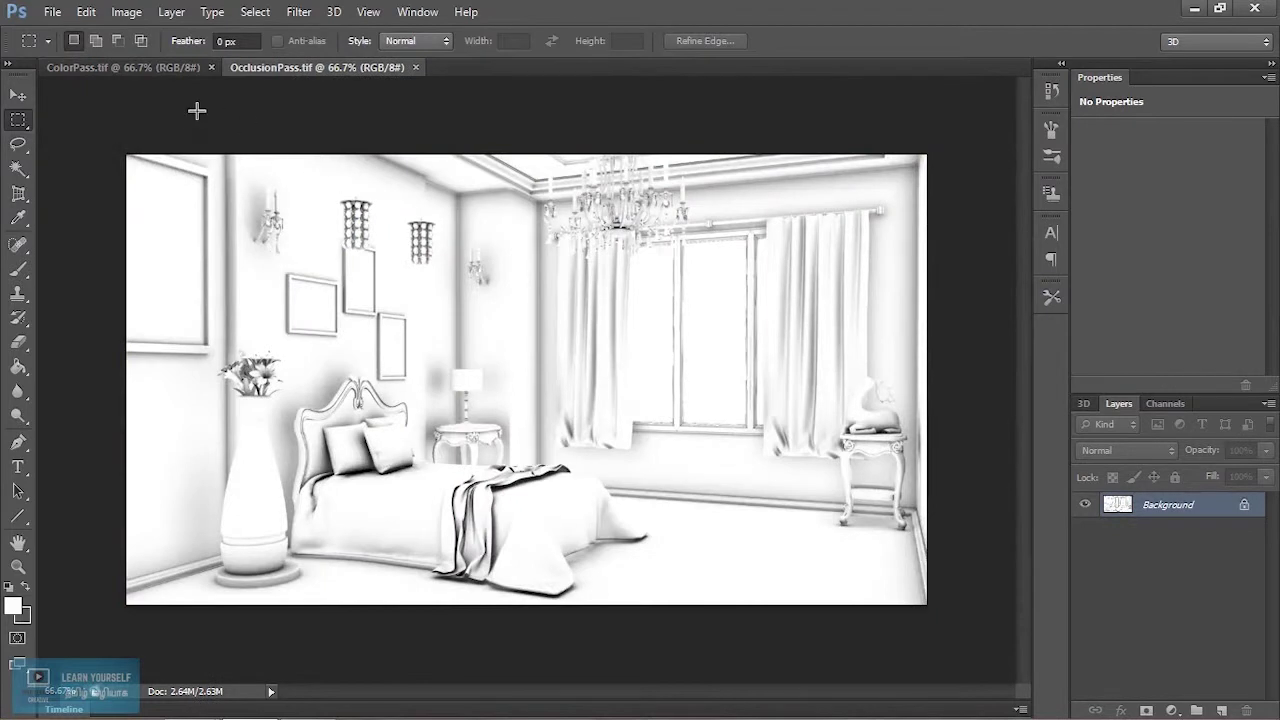
click(125, 70)
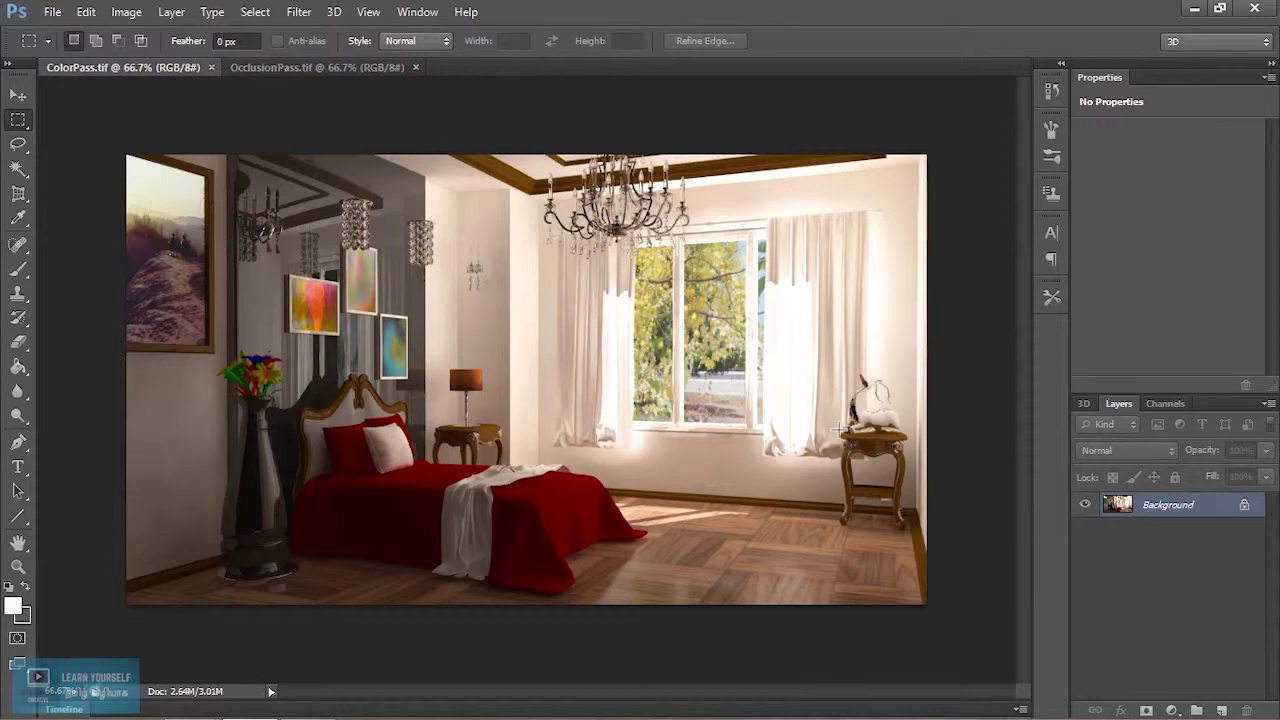
Step: Convert ColorPass.tif's locked Background into an editable layer named Layer 0
double_click(1118, 506)
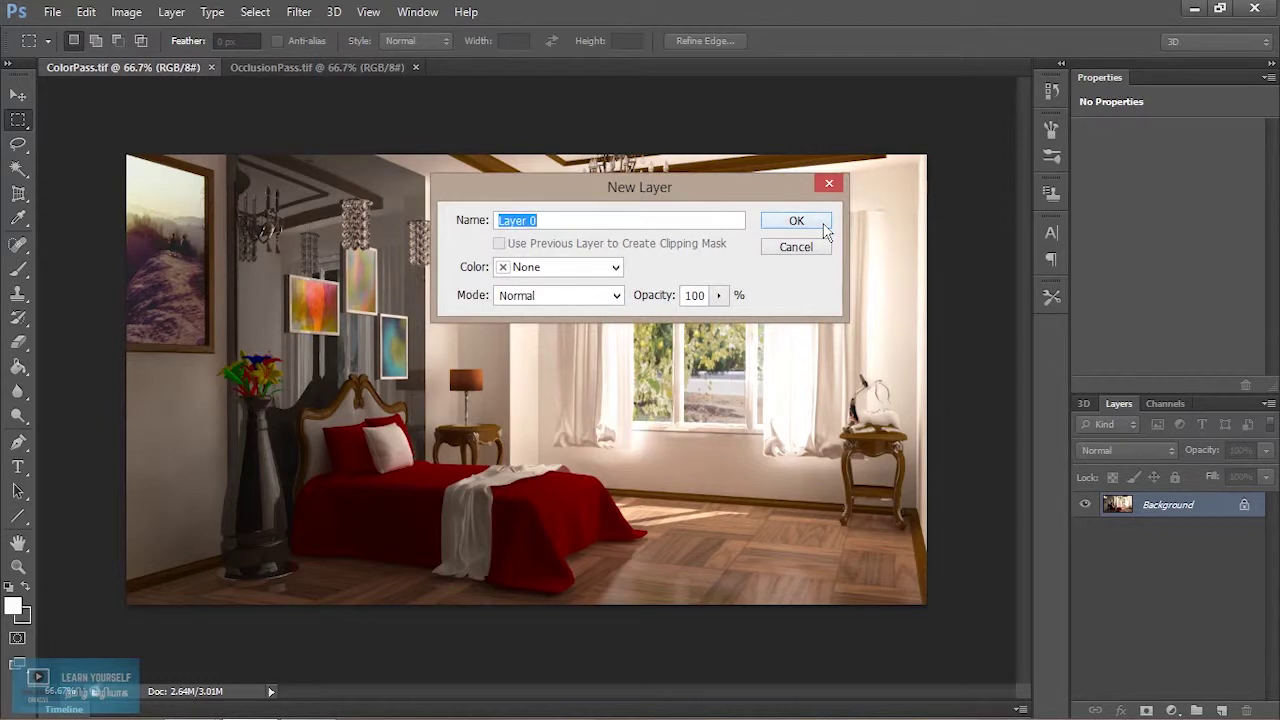
click(805, 221)
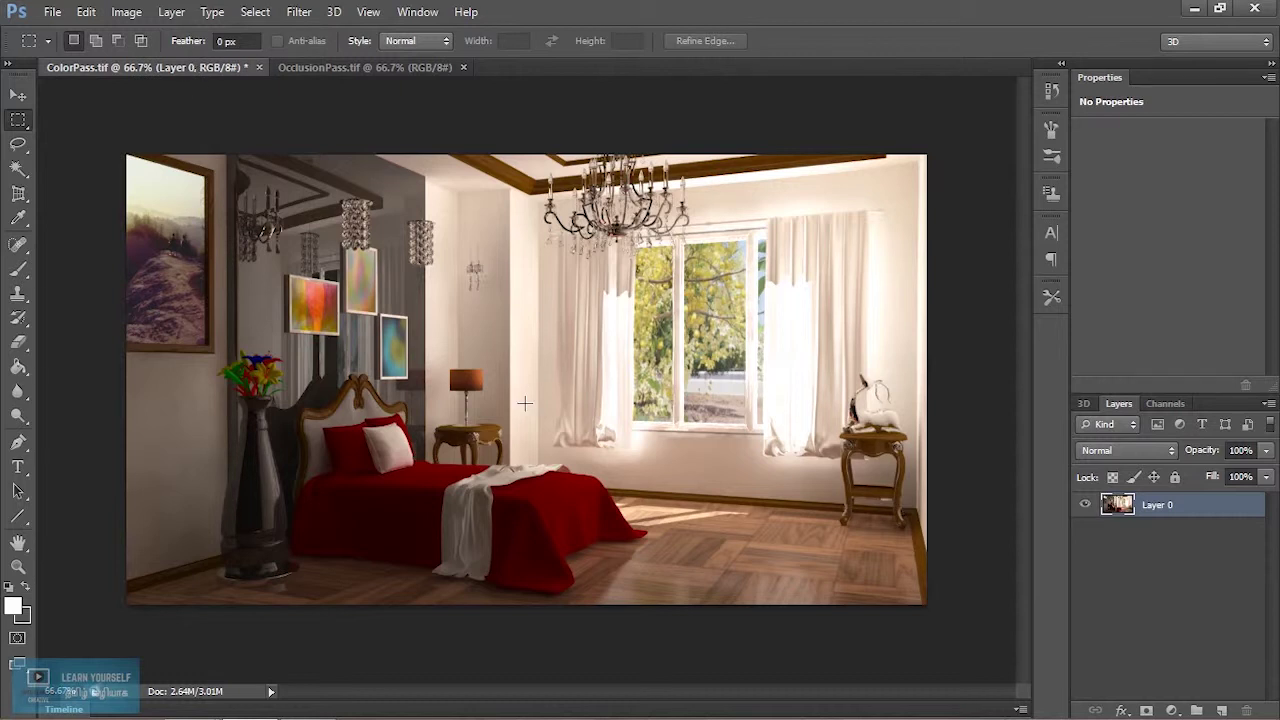
scroll(527, 412, up, 2)
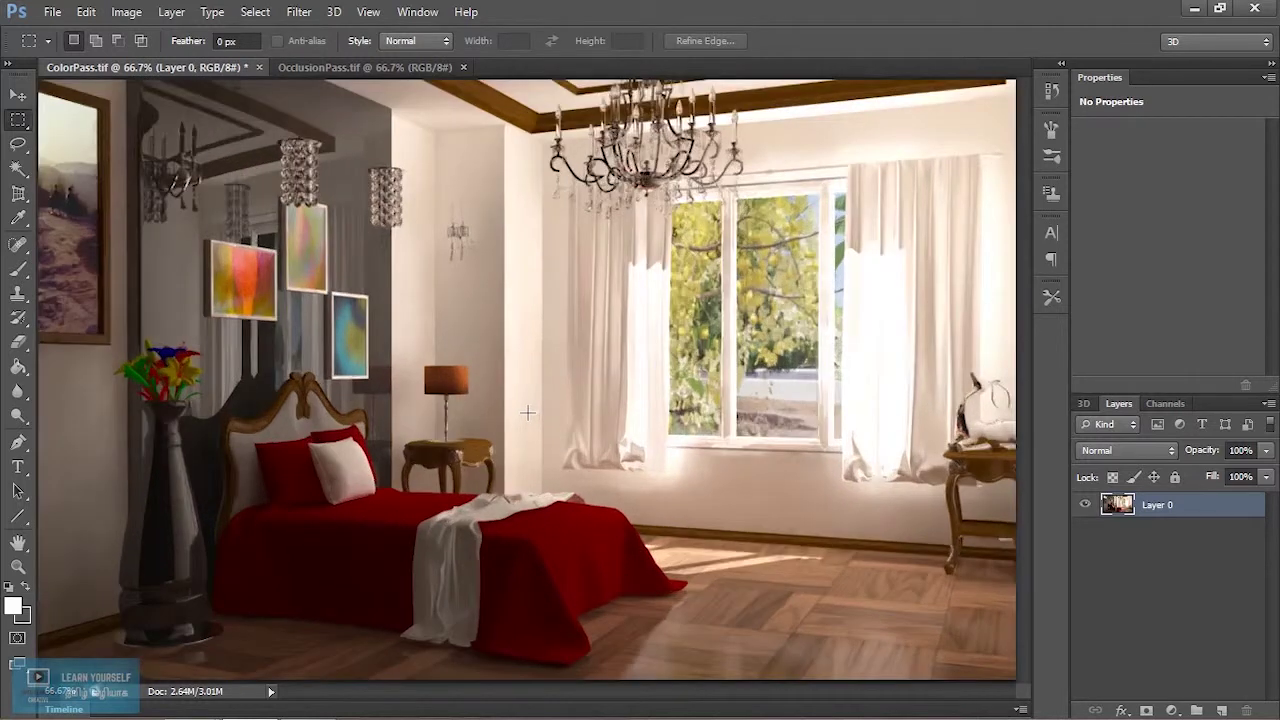
scroll(527, 412, down, 1)
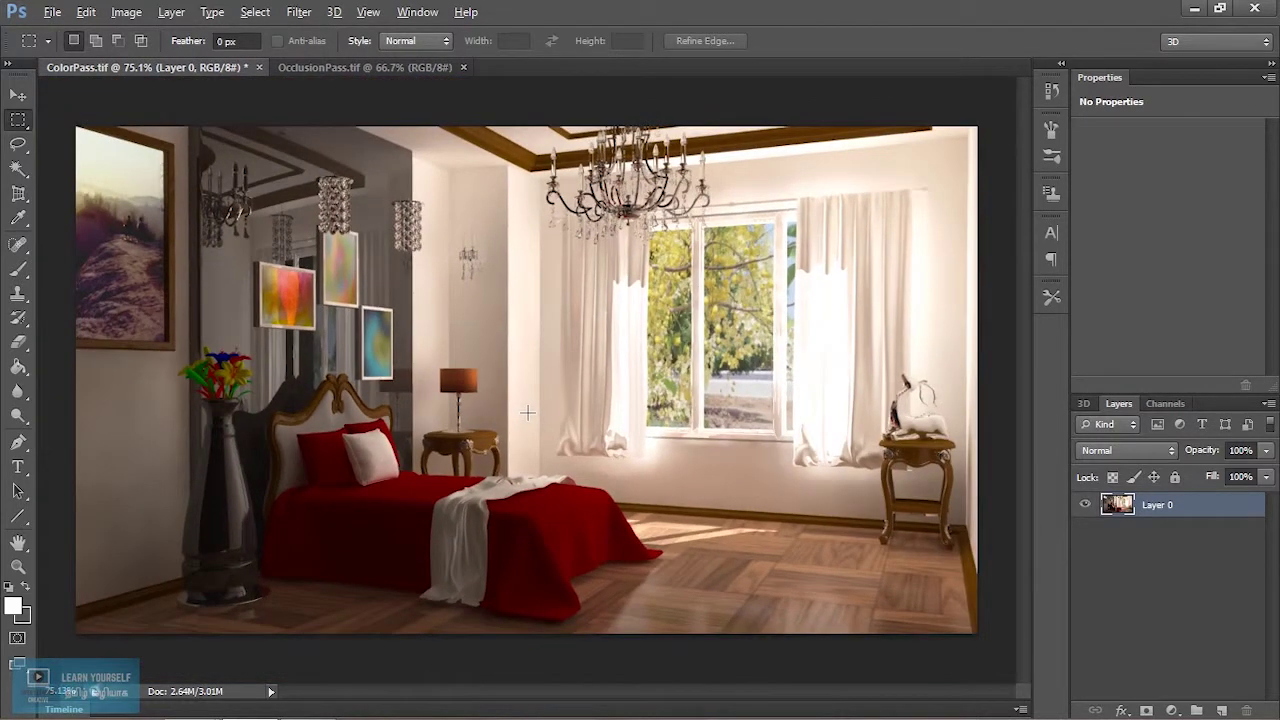
scroll(527, 412, up, 1)
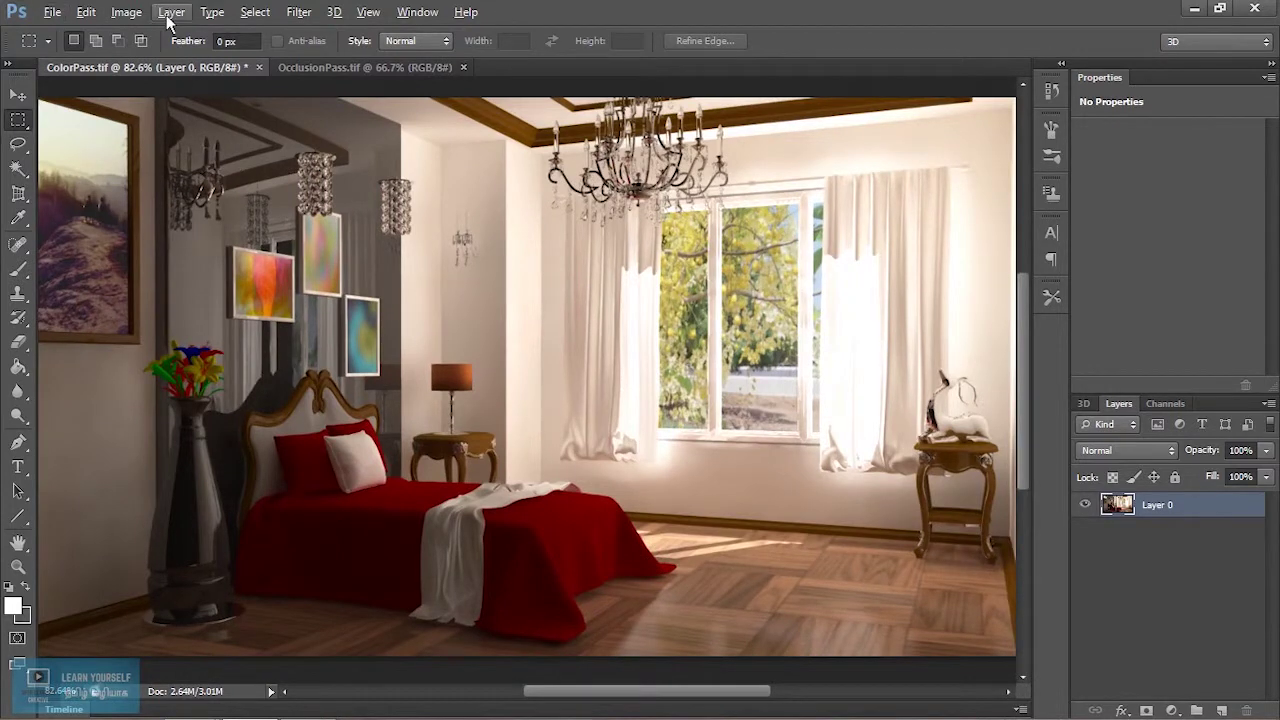
click(126, 11)
Step: Open Curves and raise the RGB curve with an upper point and a lower shadow point
mouse_move(143, 60)
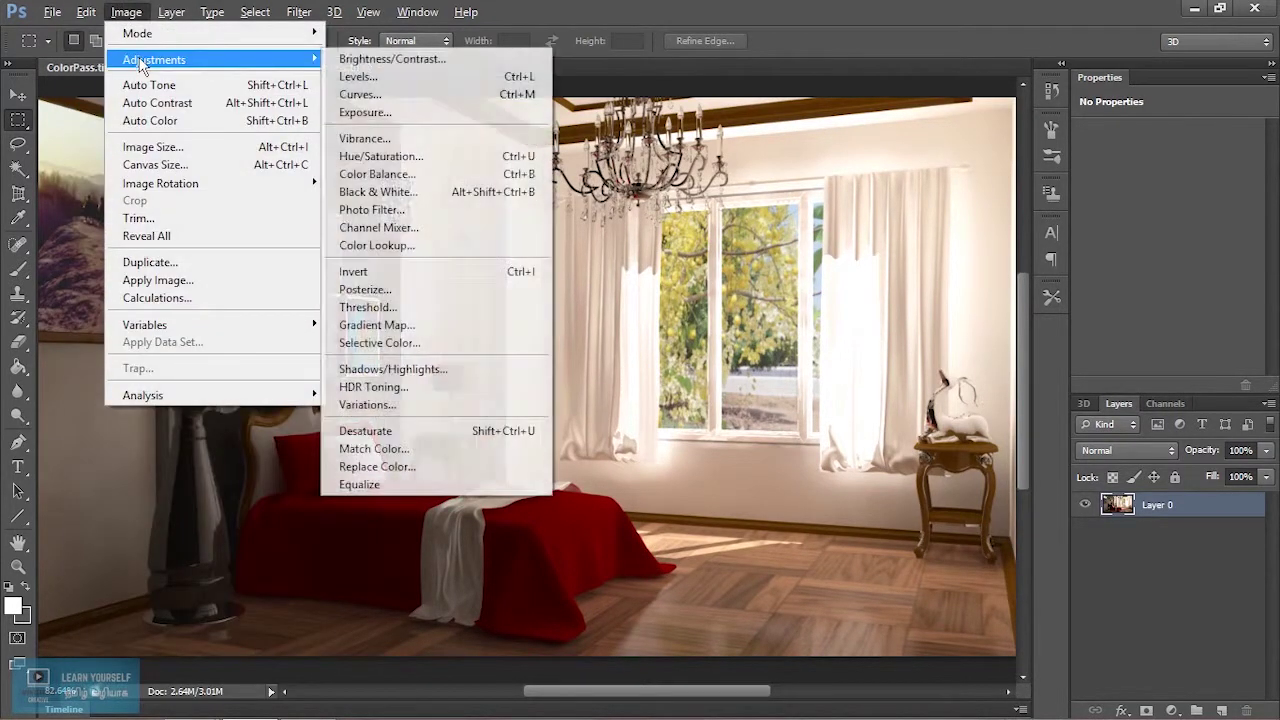
click(381, 96)
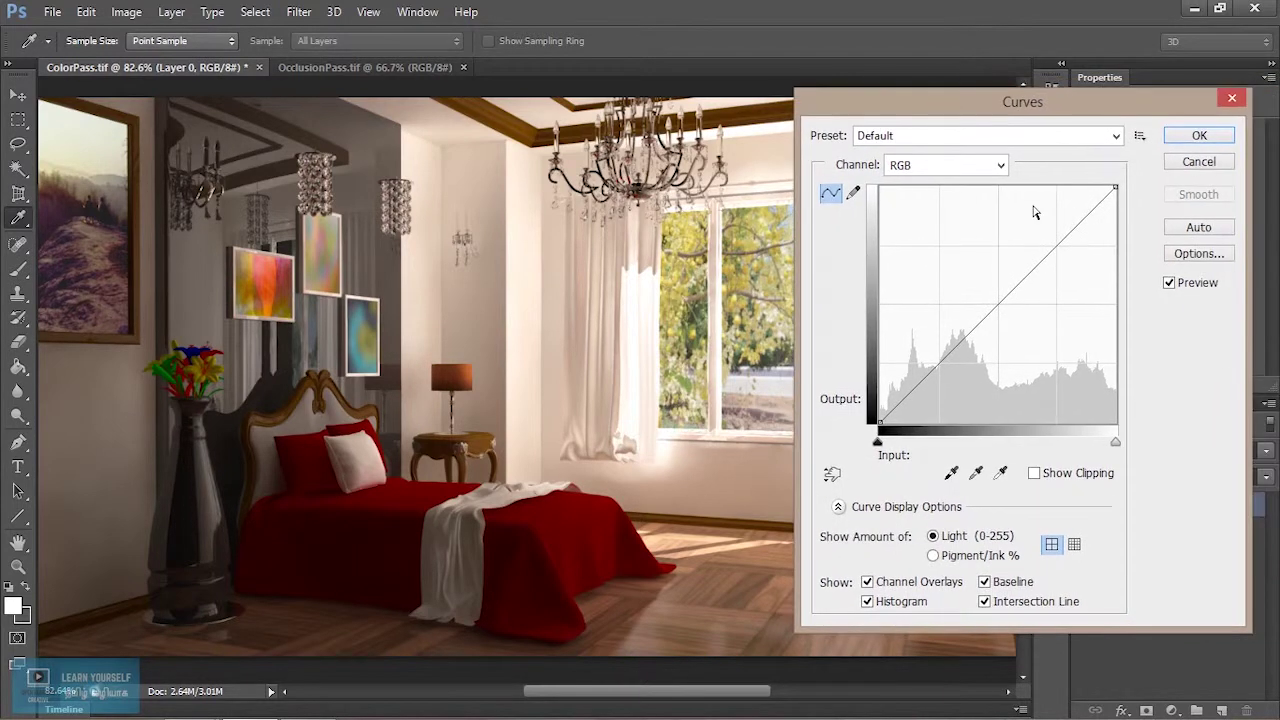
drag(1074, 221, 1066, 217)
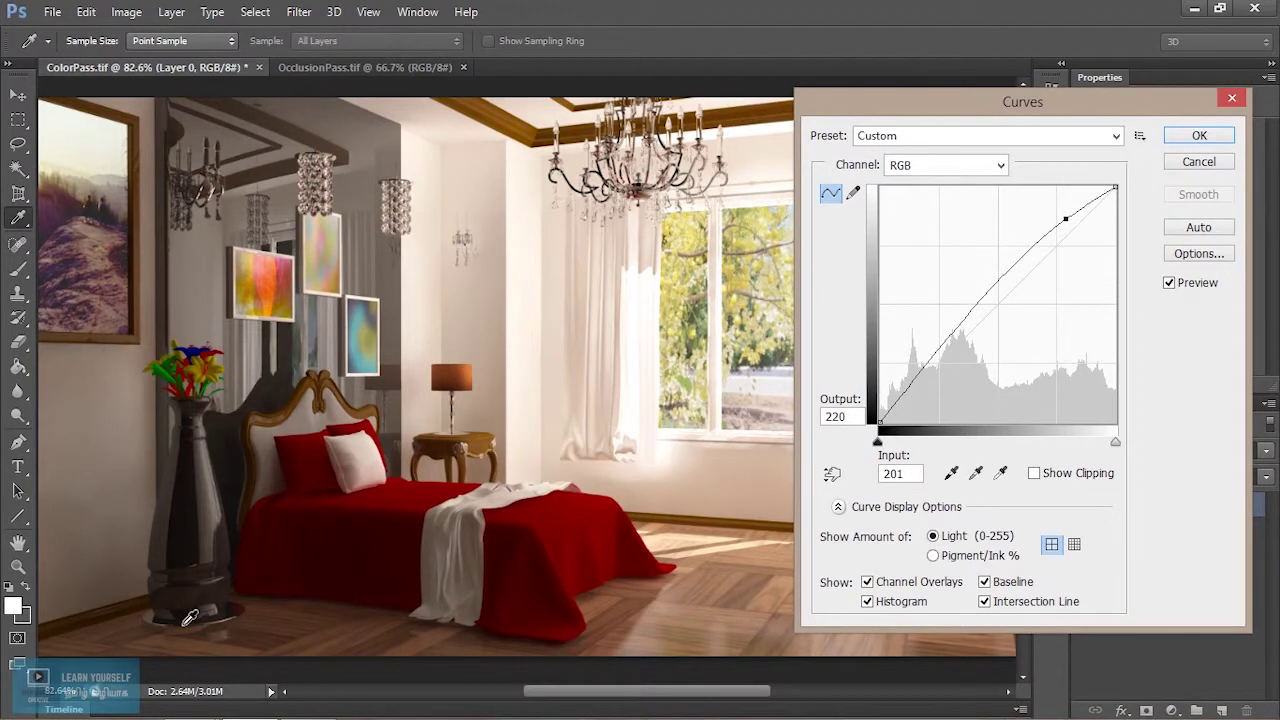
click(1170, 284)
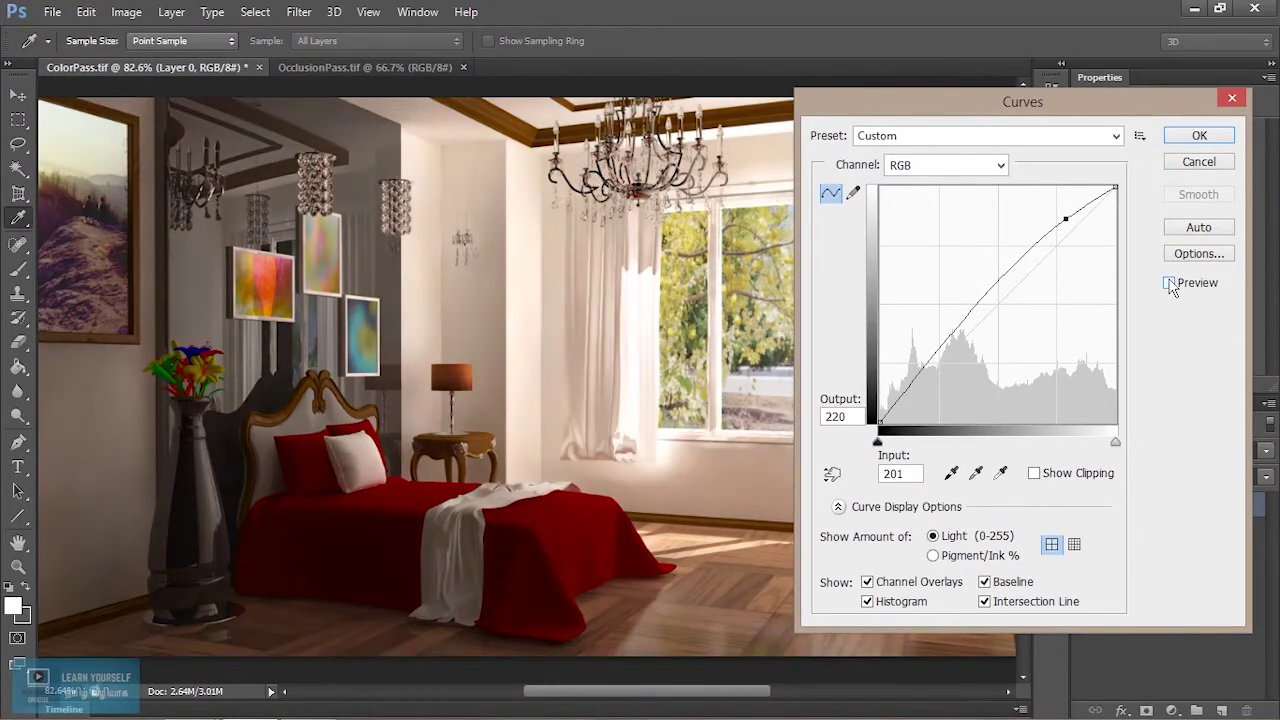
click(1170, 284)
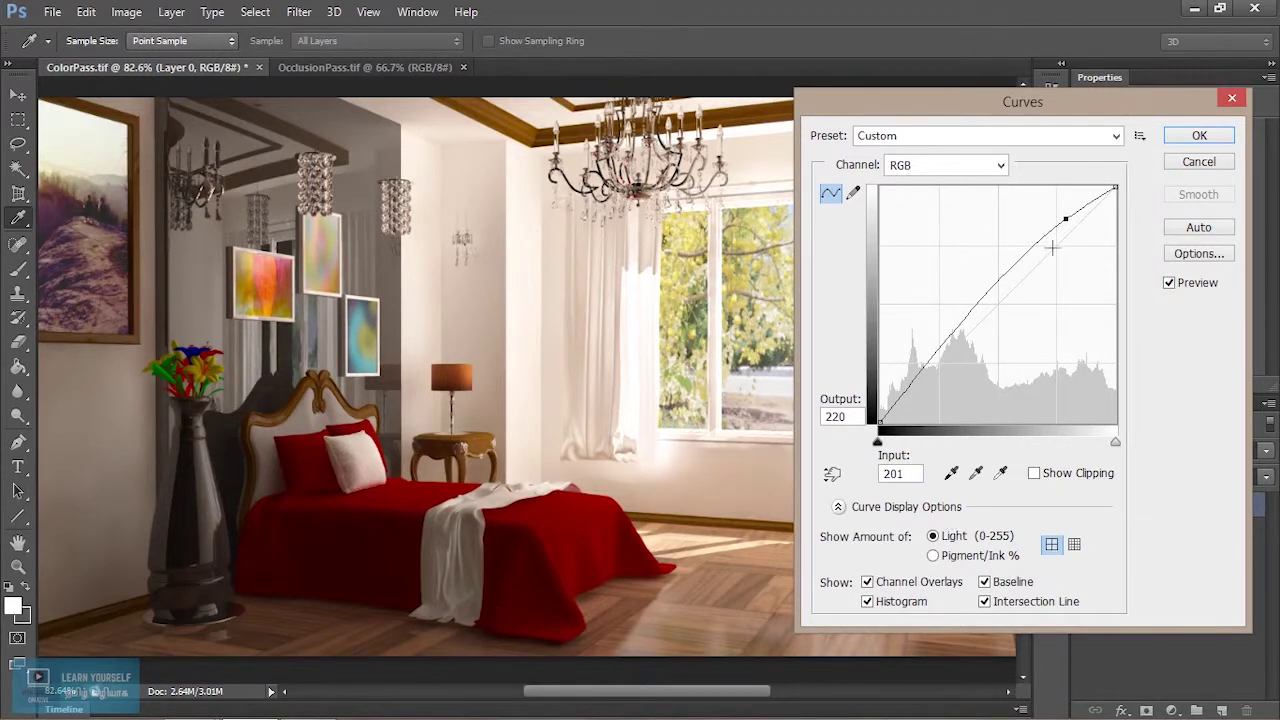
click(965, 323)
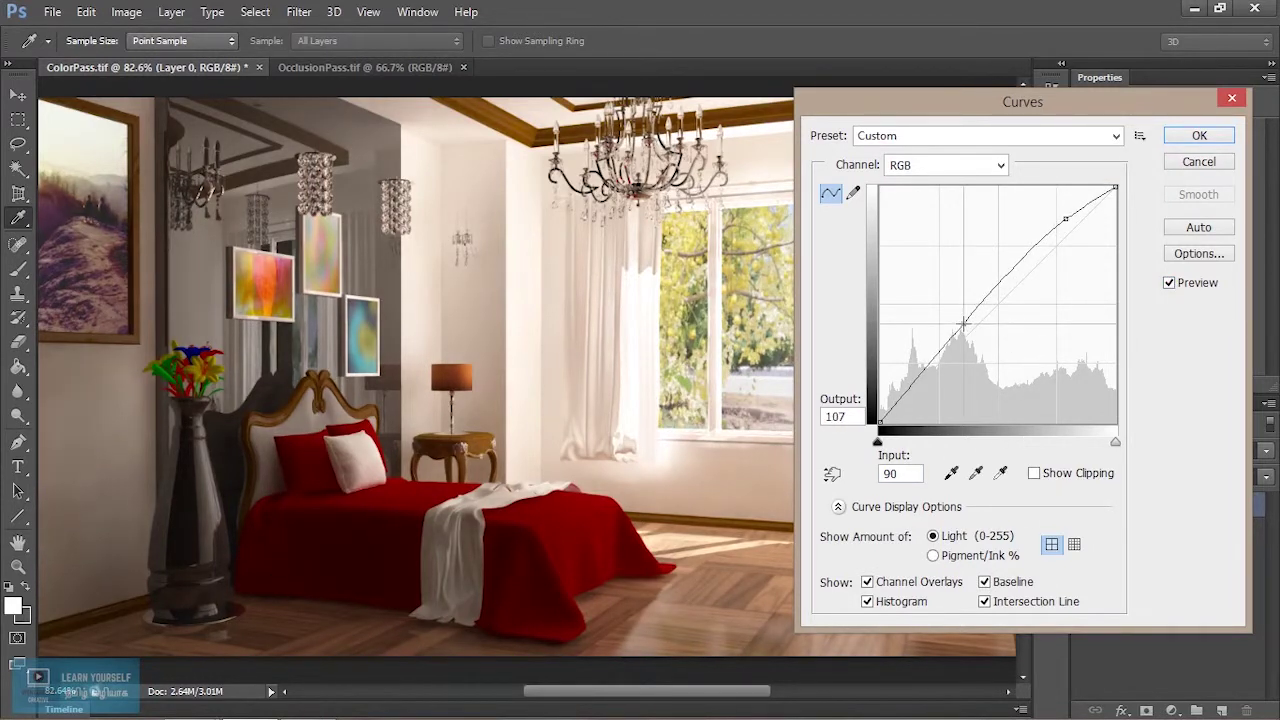
drag(964, 323, 932, 355)
drag(1063, 218, 1060, 216)
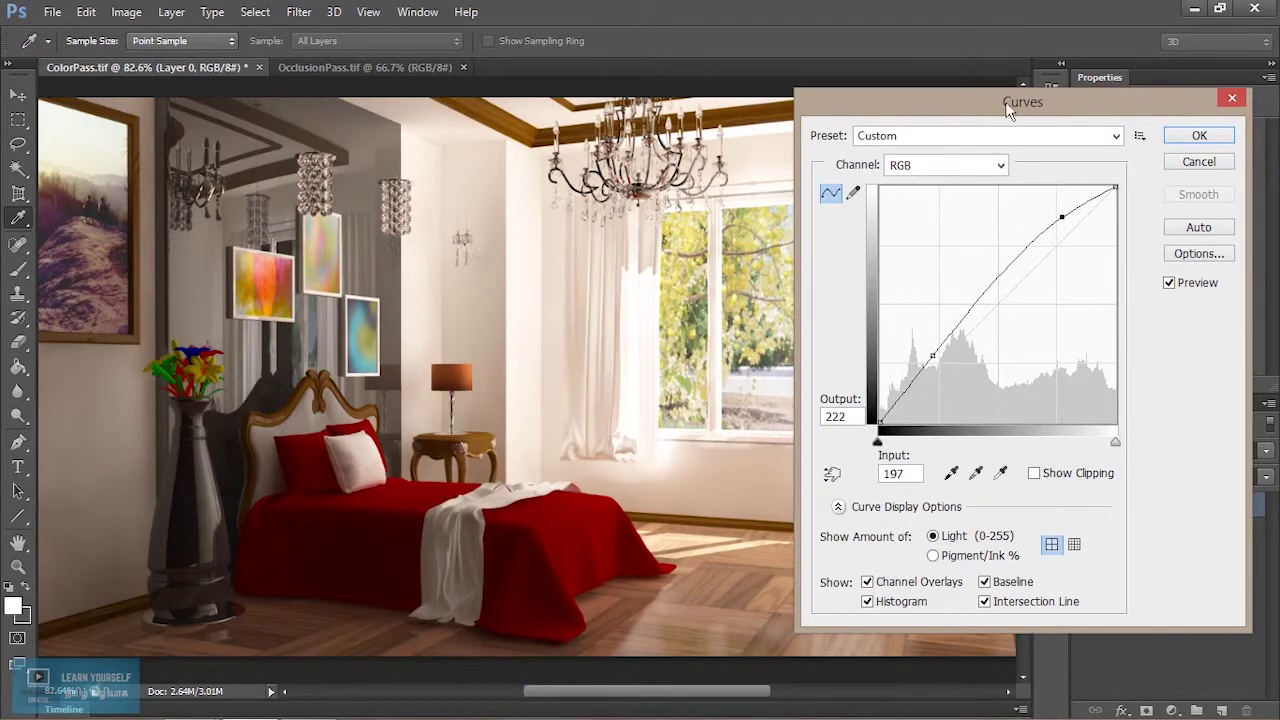
Step: Refine the curve to points 61→78 and 198→215, compare the preview, and apply it
drag(1009, 111, 1146, 318)
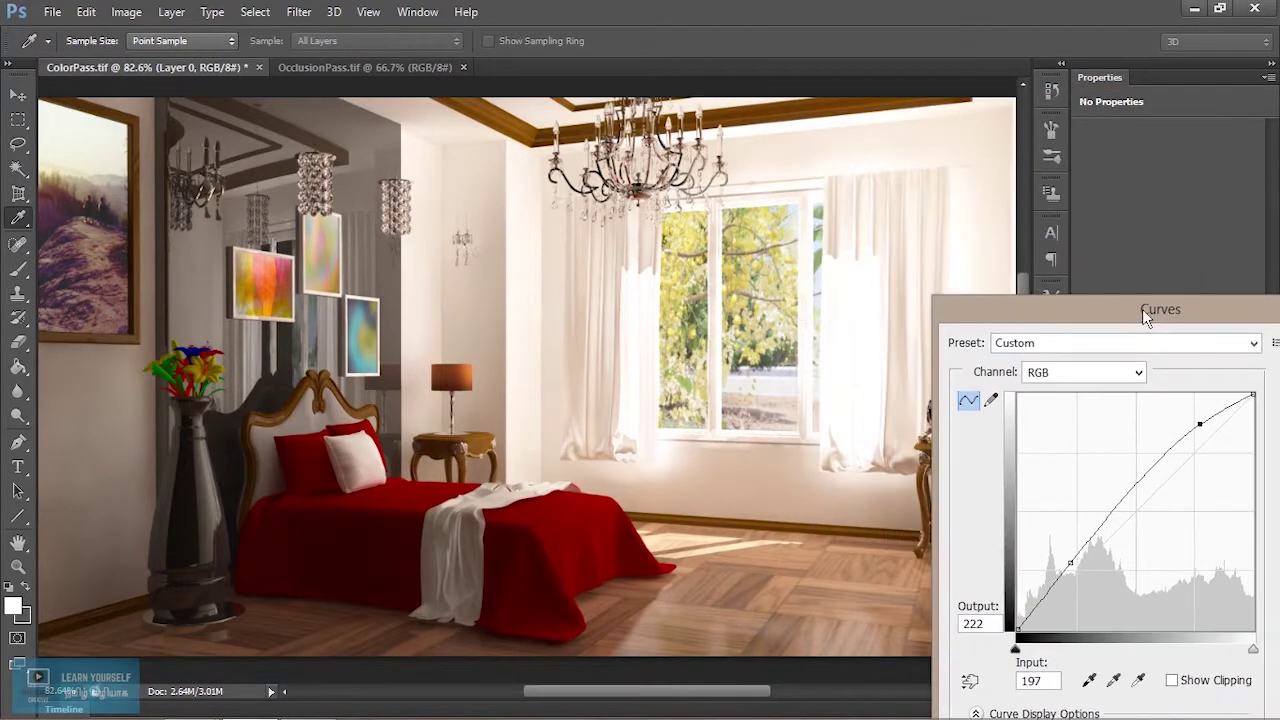
drag(1024, 311, 1009, 309)
drag(1182, 424, 1184, 430)
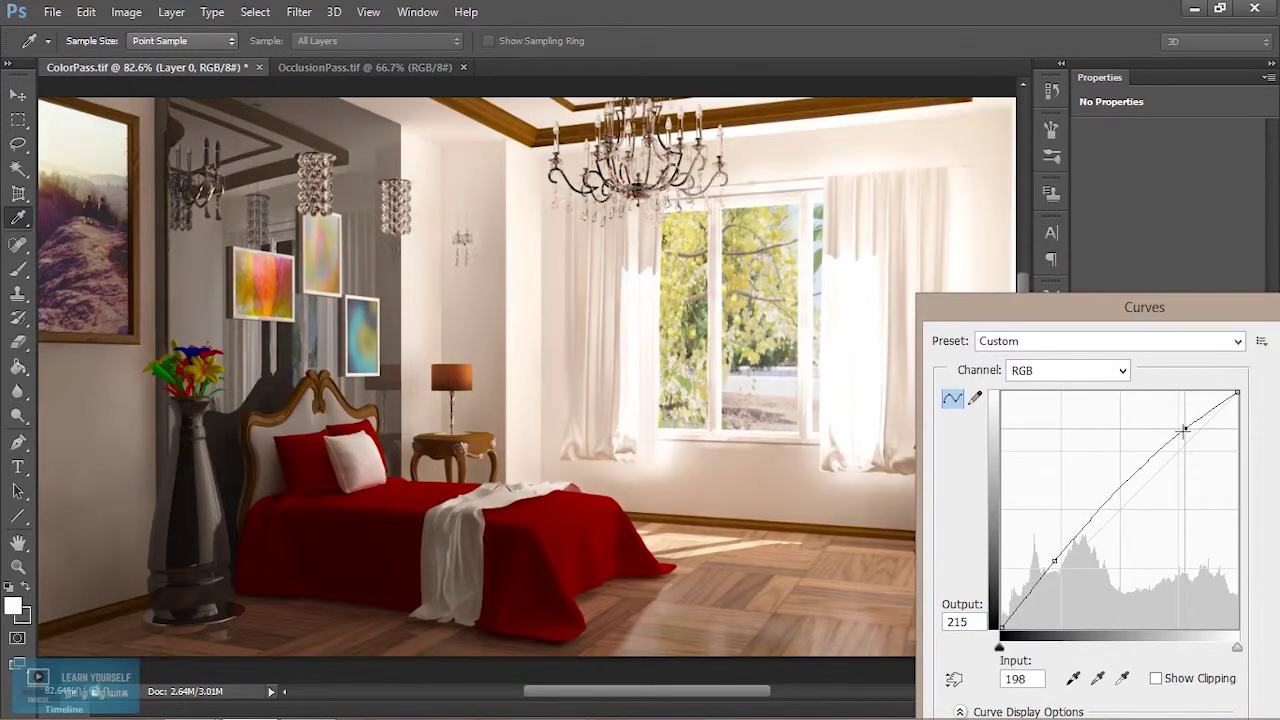
drag(1055, 563, 1057, 555)
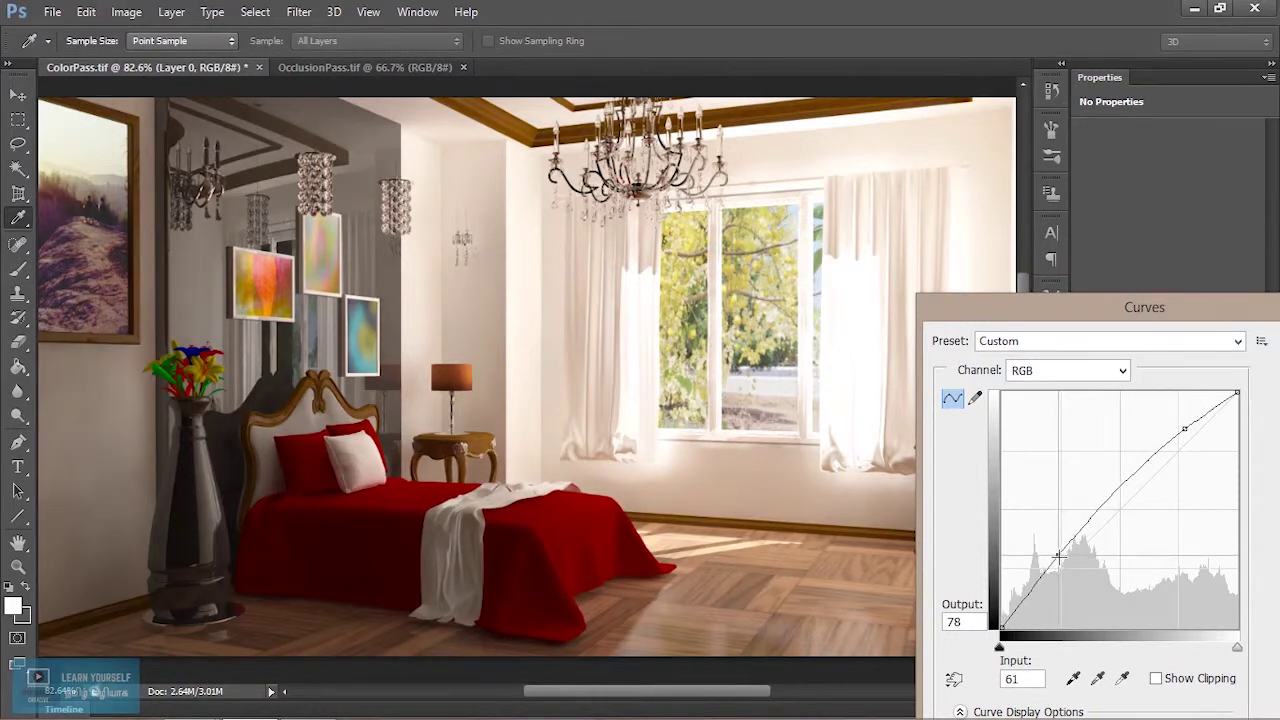
drag(1100, 309, 997, 395)
click(1190, 580)
click(1190, 580)
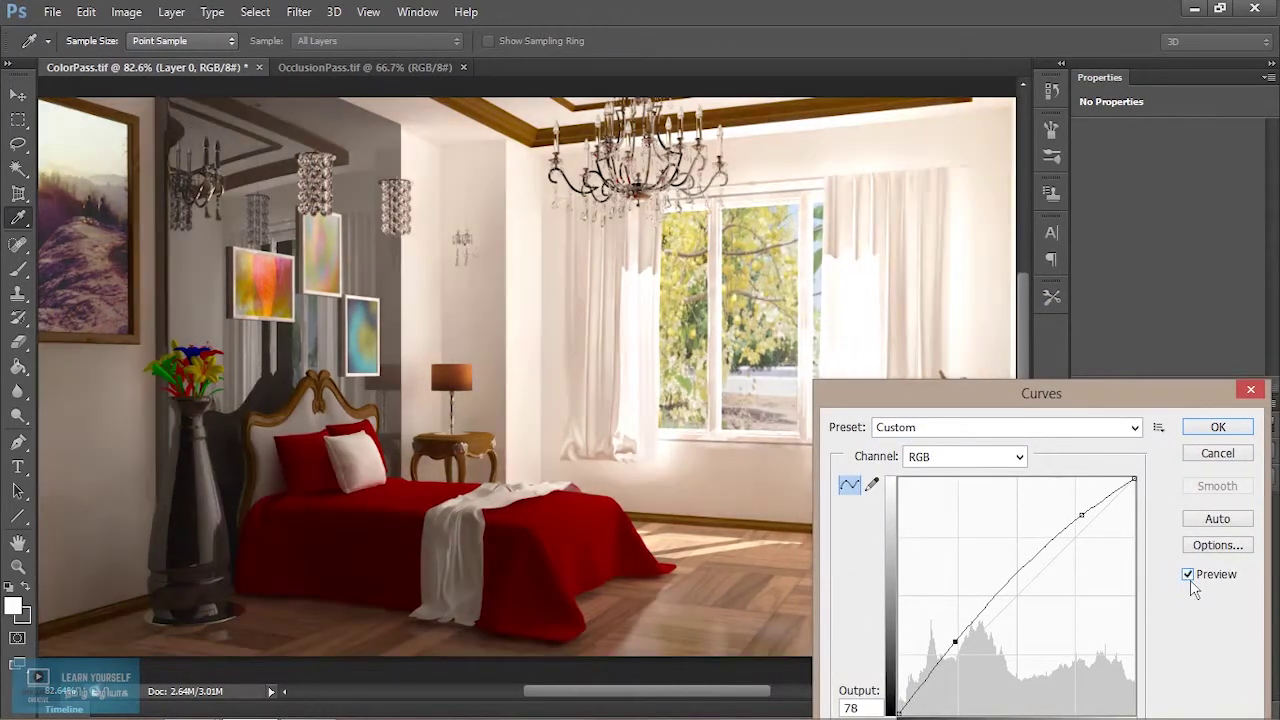
click(1218, 427)
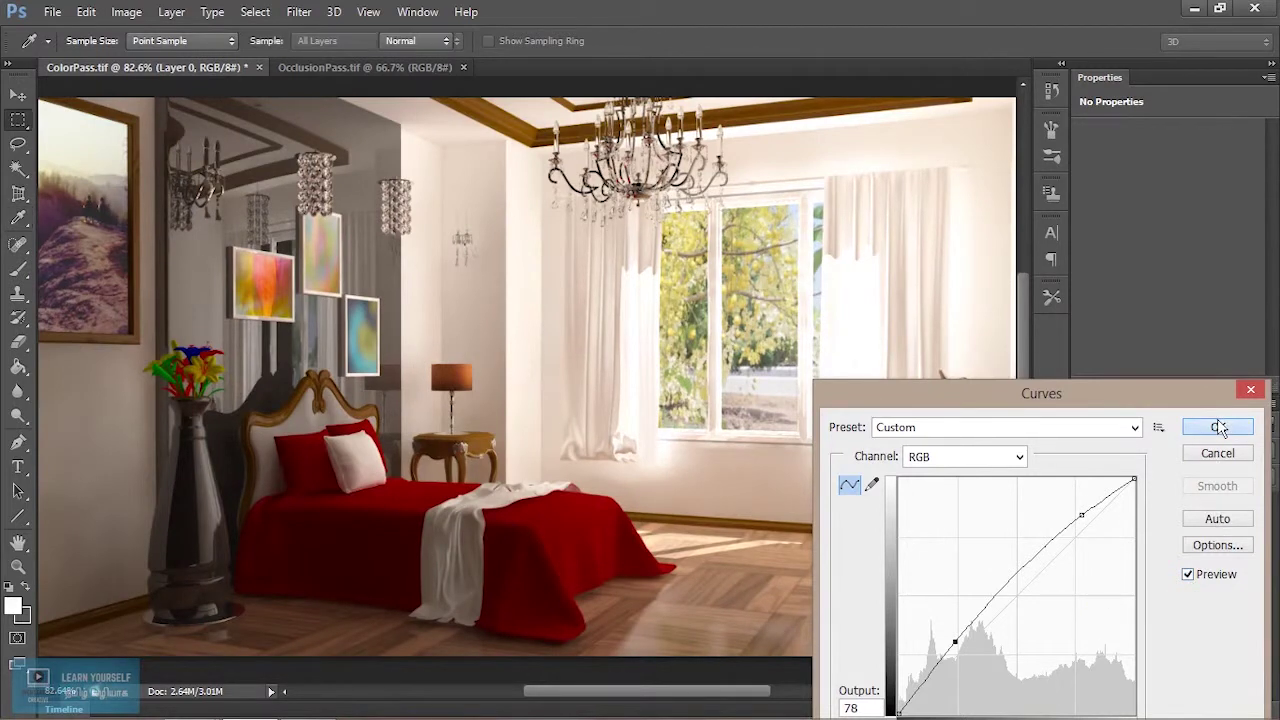
Step: Open Photo Filter, choose Cooling Filter (LBB), and set its density to 7%
click(126, 11)
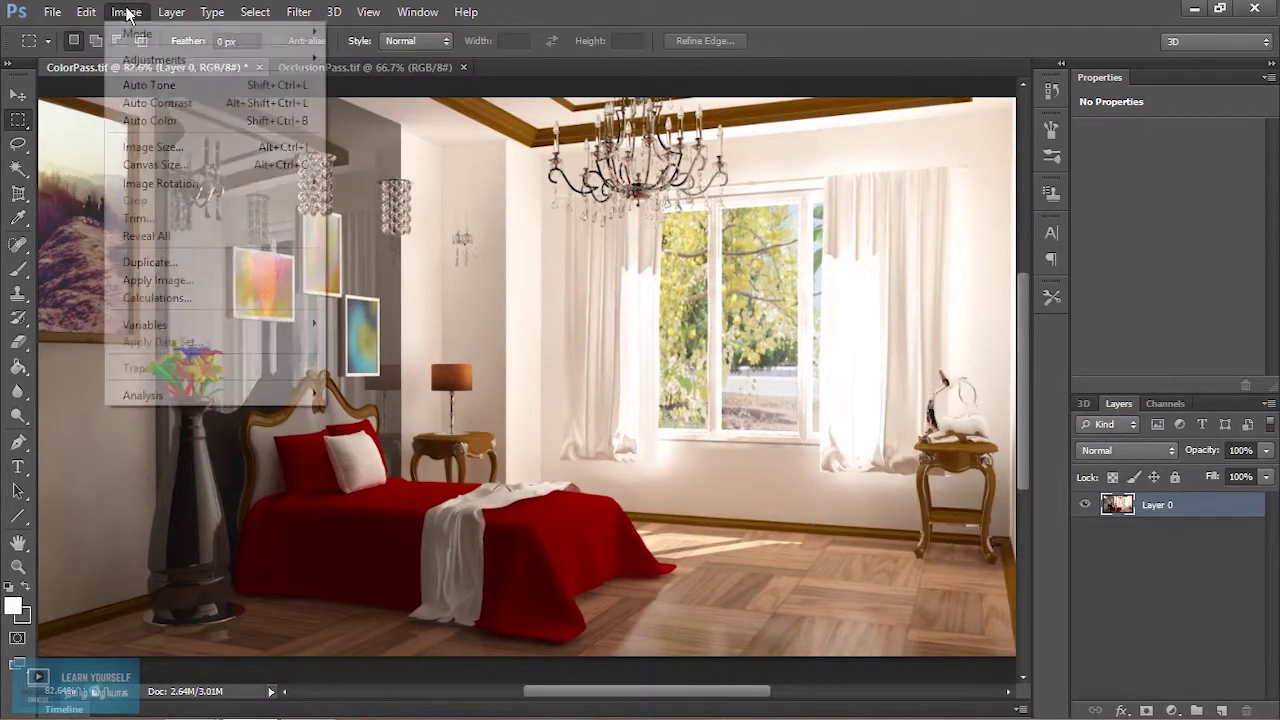
mouse_move(152, 60)
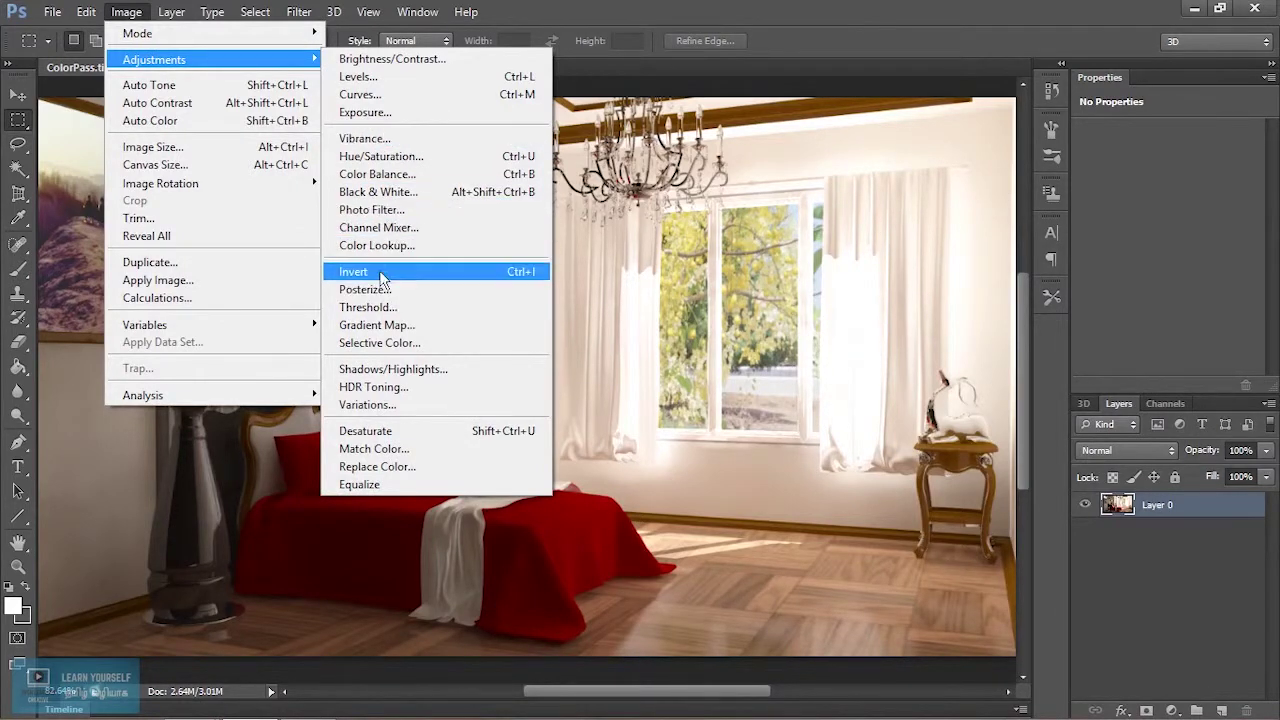
click(371, 209)
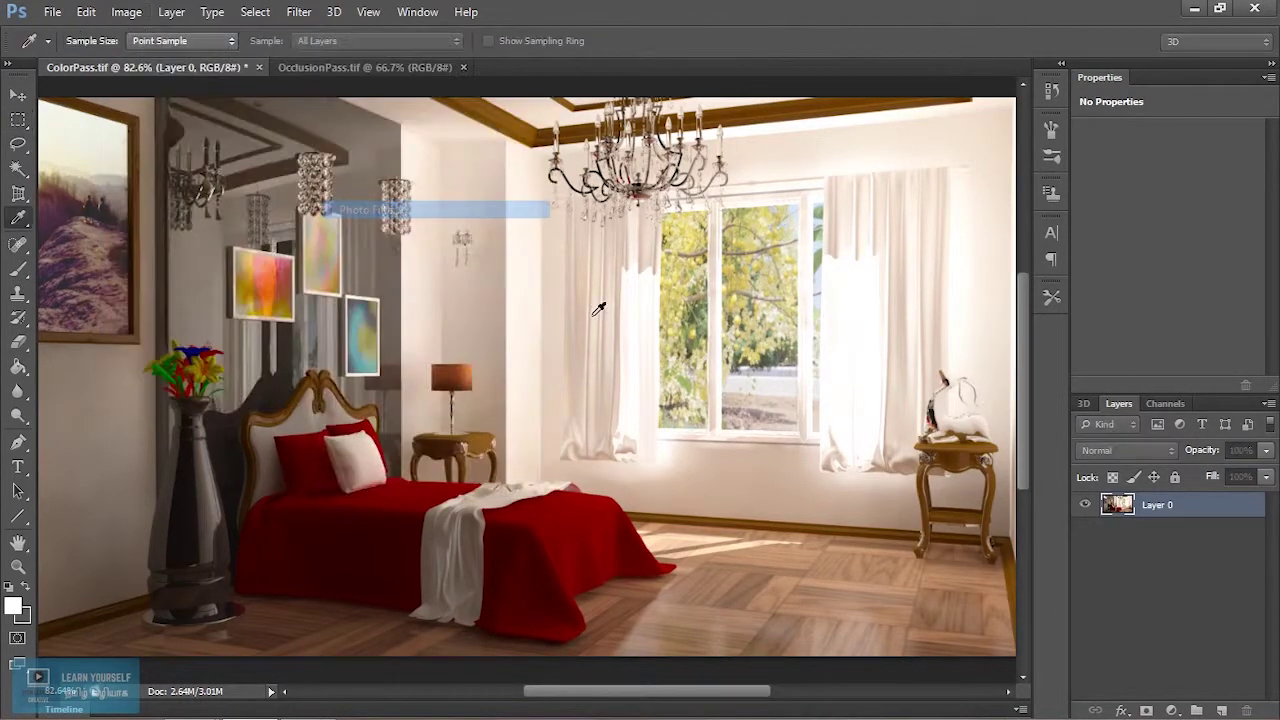
drag(824, 192, 821, 392)
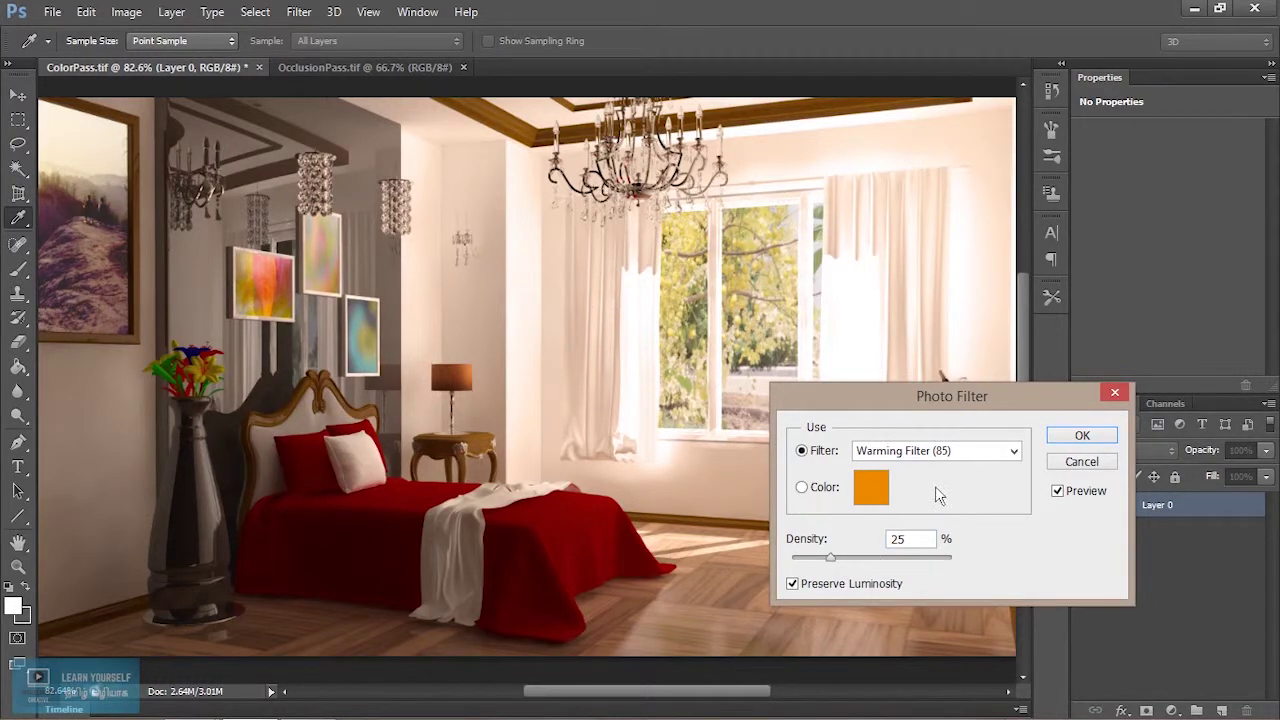
click(948, 453)
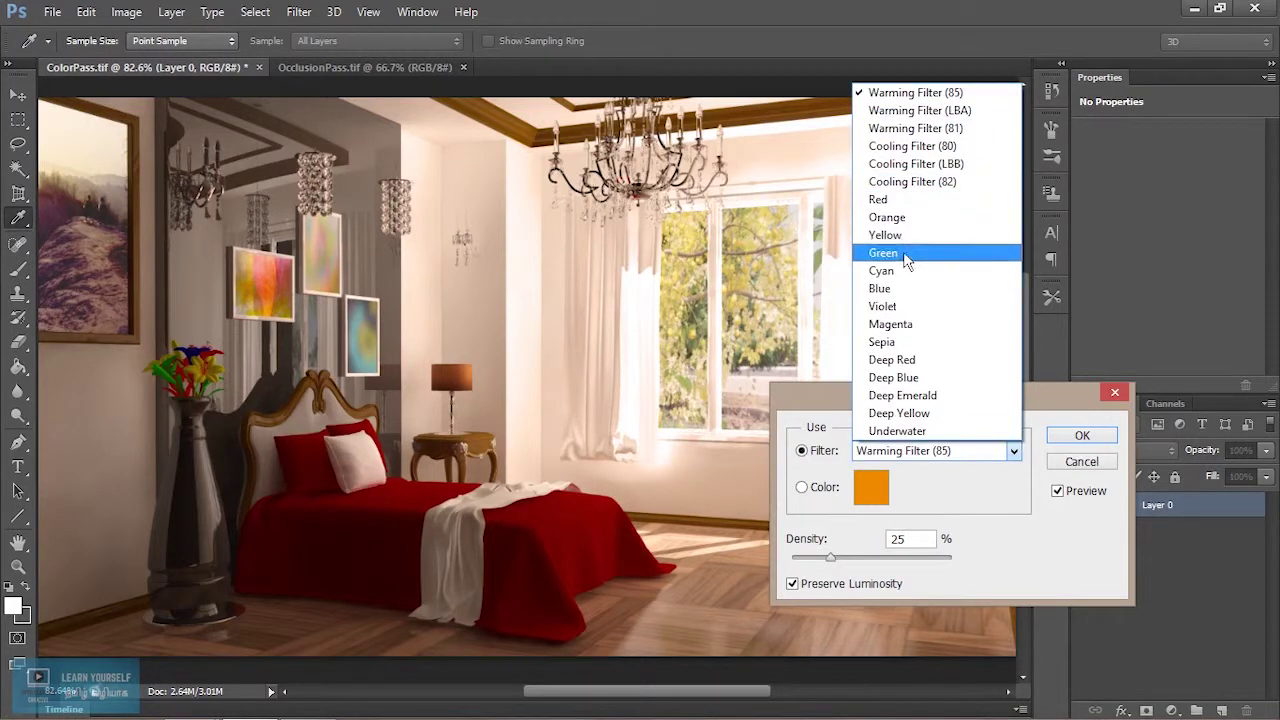
click(930, 166)
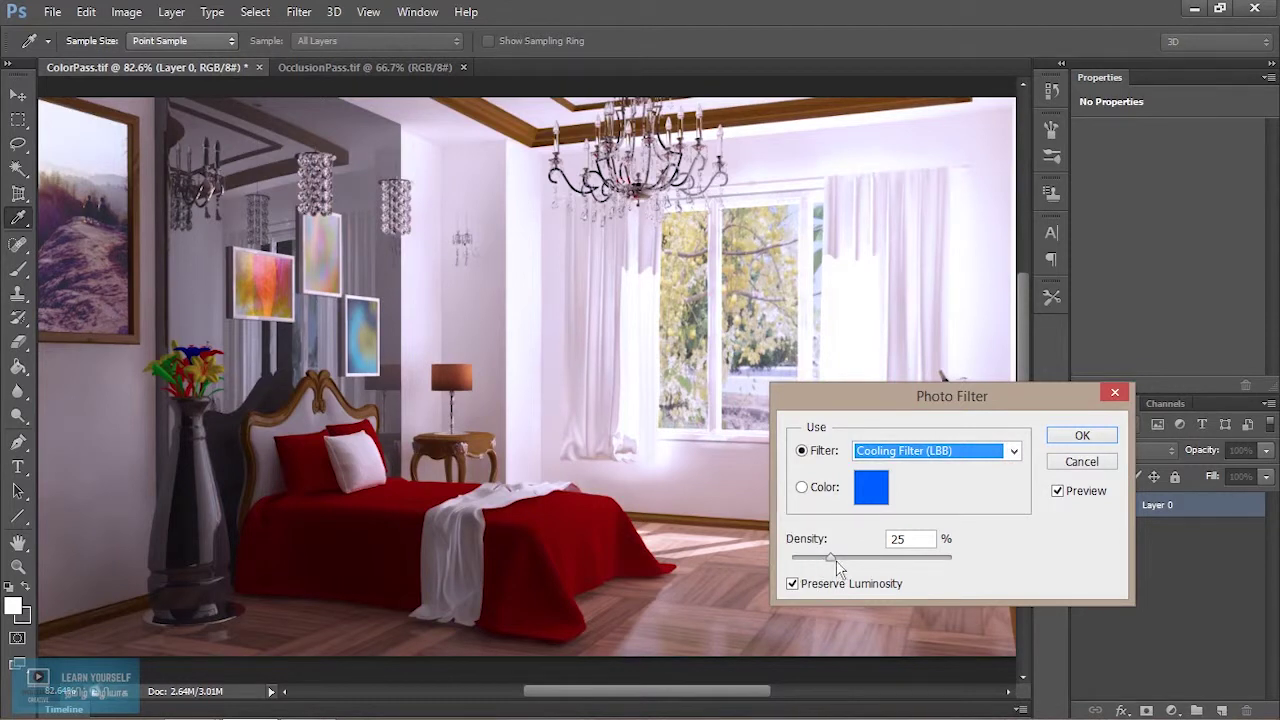
drag(835, 566, 810, 568)
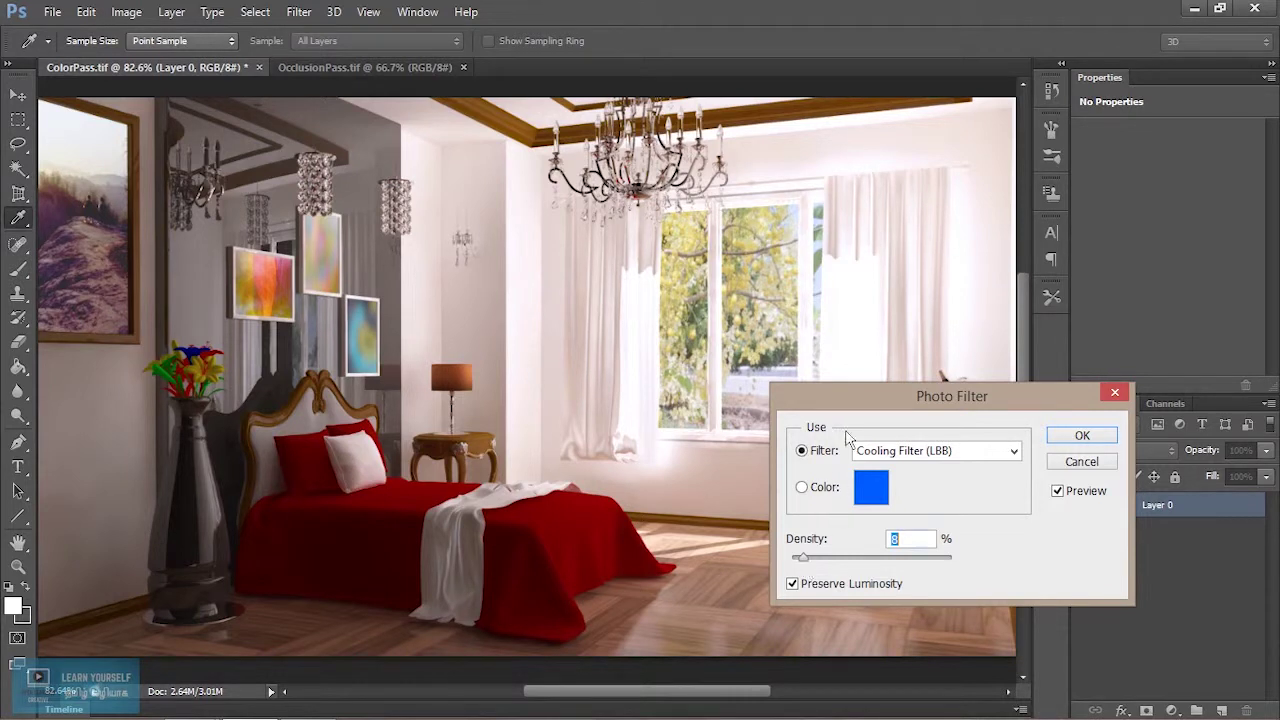
drag(854, 393, 993, 369)
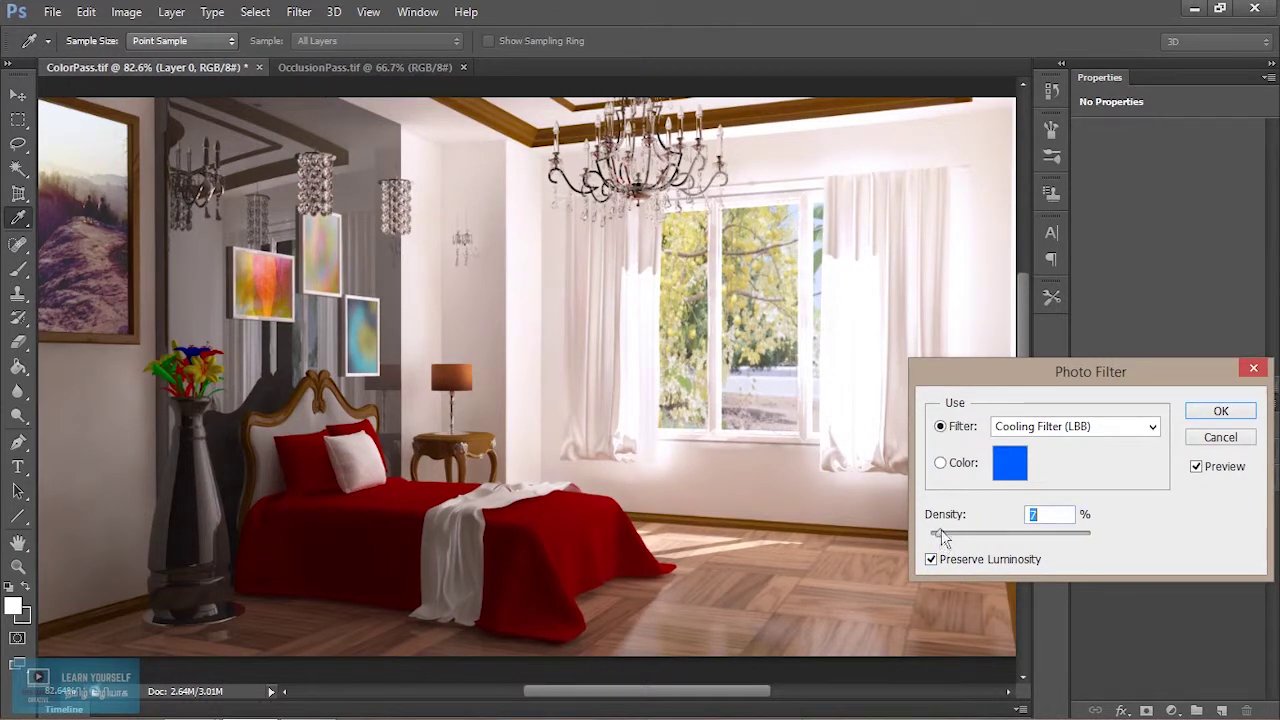
click(1198, 469)
Step: Apply the 7% Cooling Filter (LBB) to Layer 0 and zoom into the render
click(1221, 411)
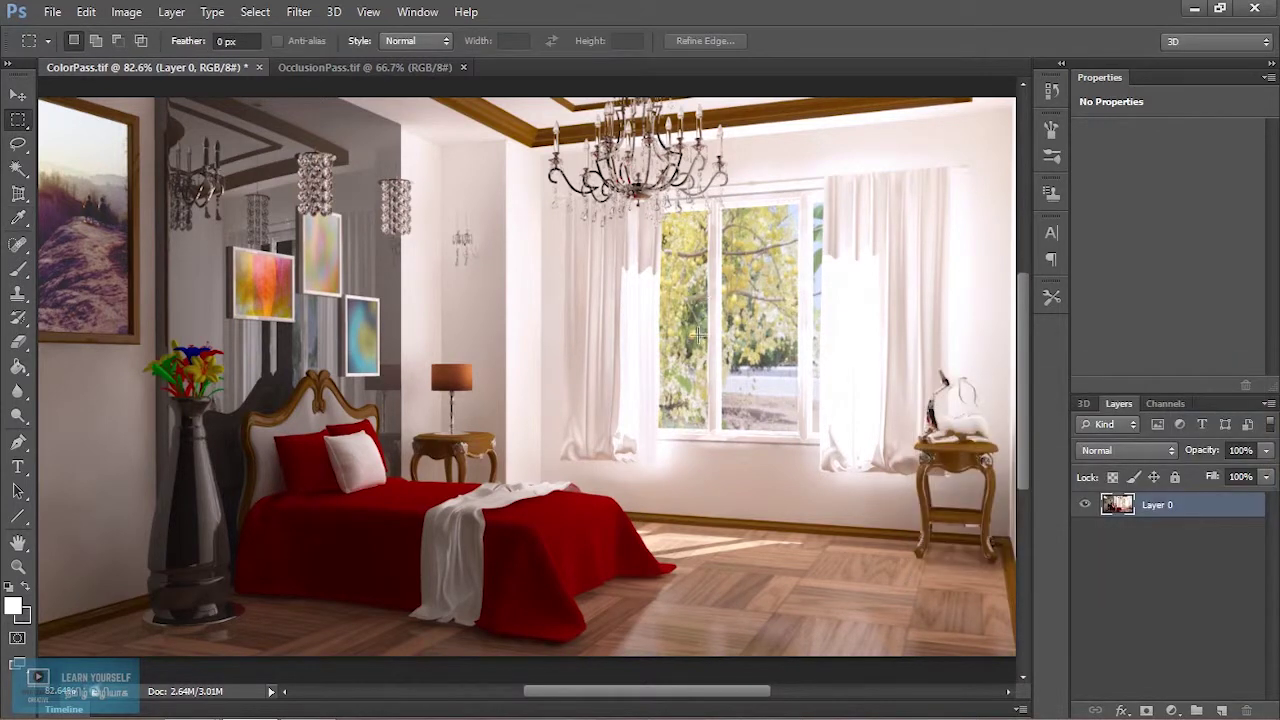
scroll(648, 488, down, 1)
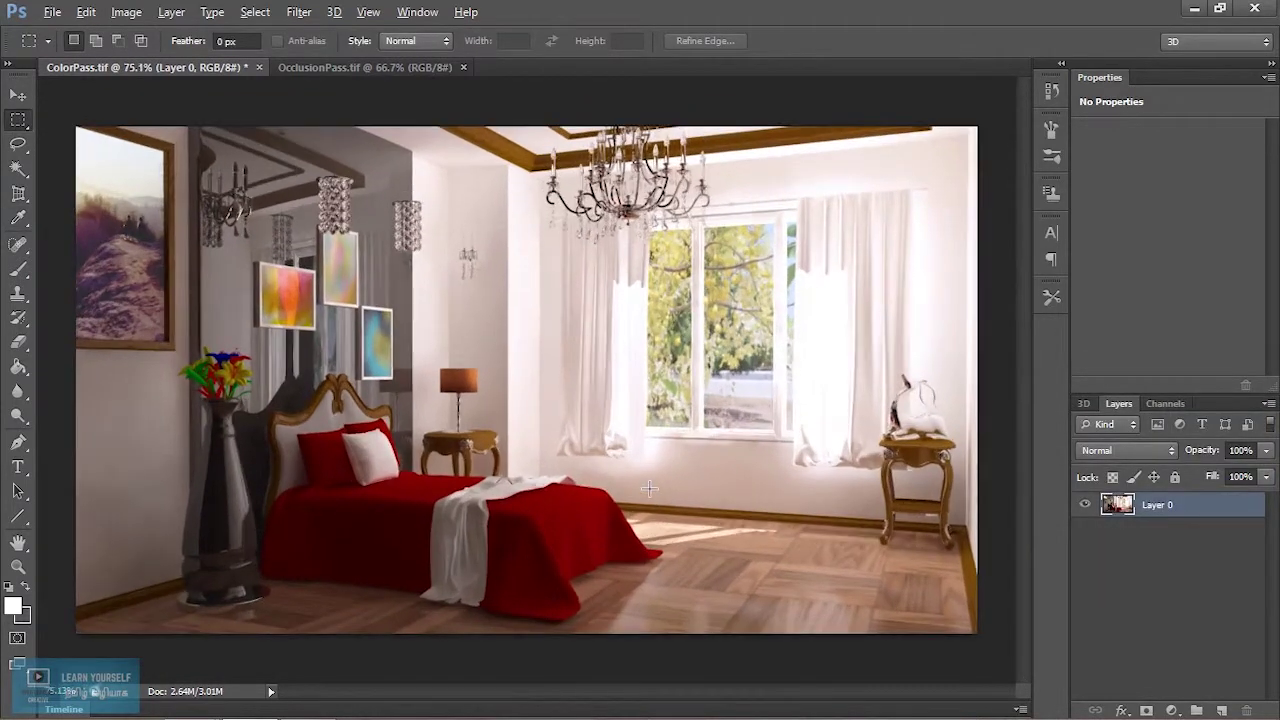
key(alt)
scroll(489, 290, up, 5)
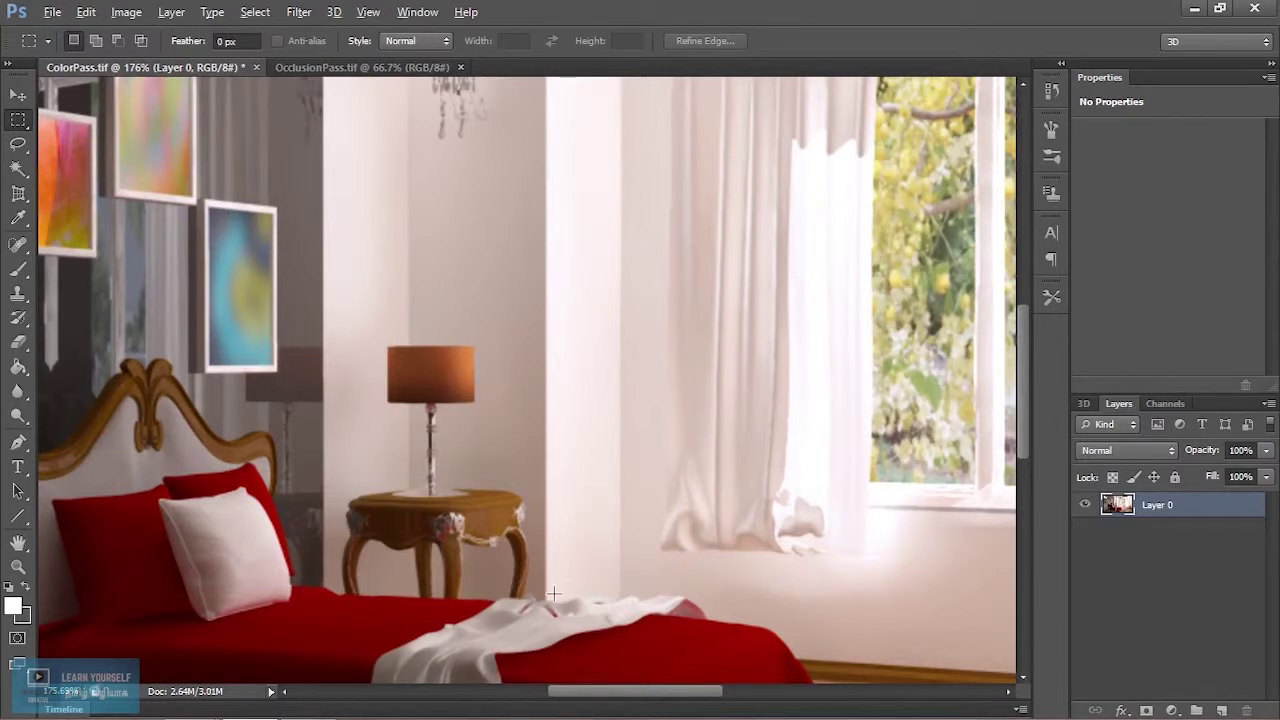
key(alt)
Step: Pan and zoom around the bedroom to inspect the filtered ColorPass render
key(v)
key(Escape)
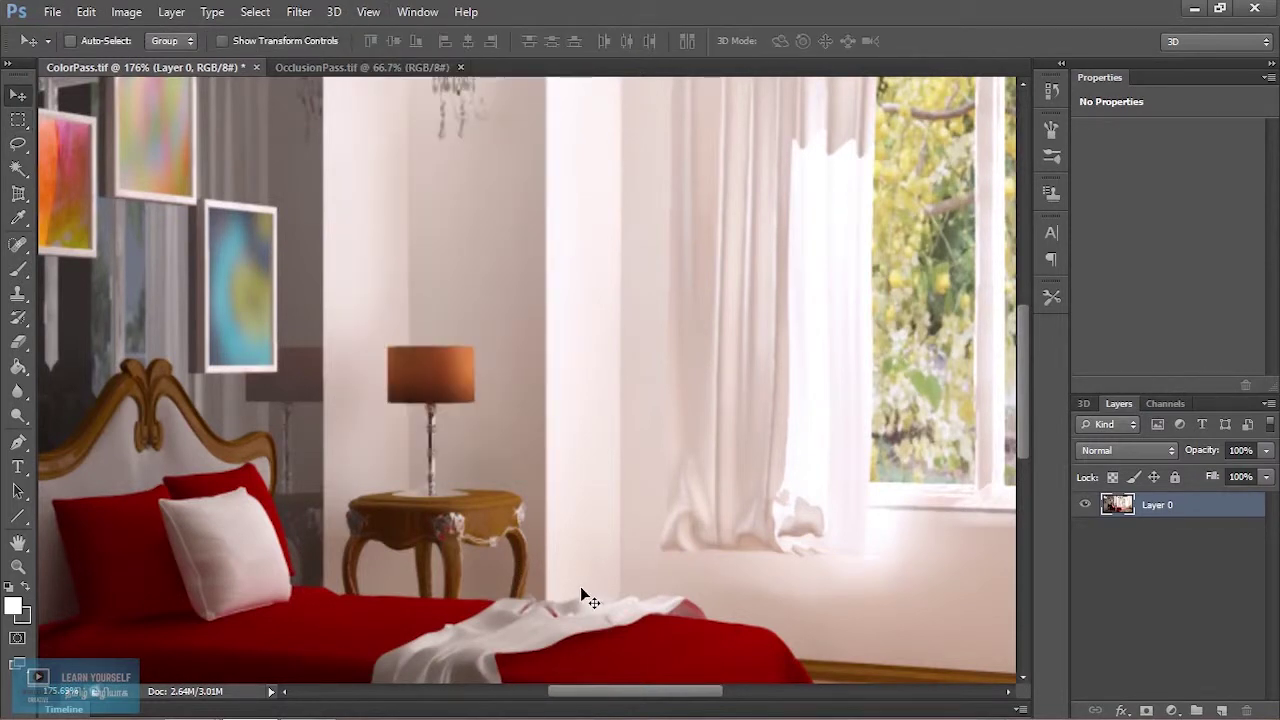
scroll(578, 571, up, 5)
scroll(578, 571, right, 2)
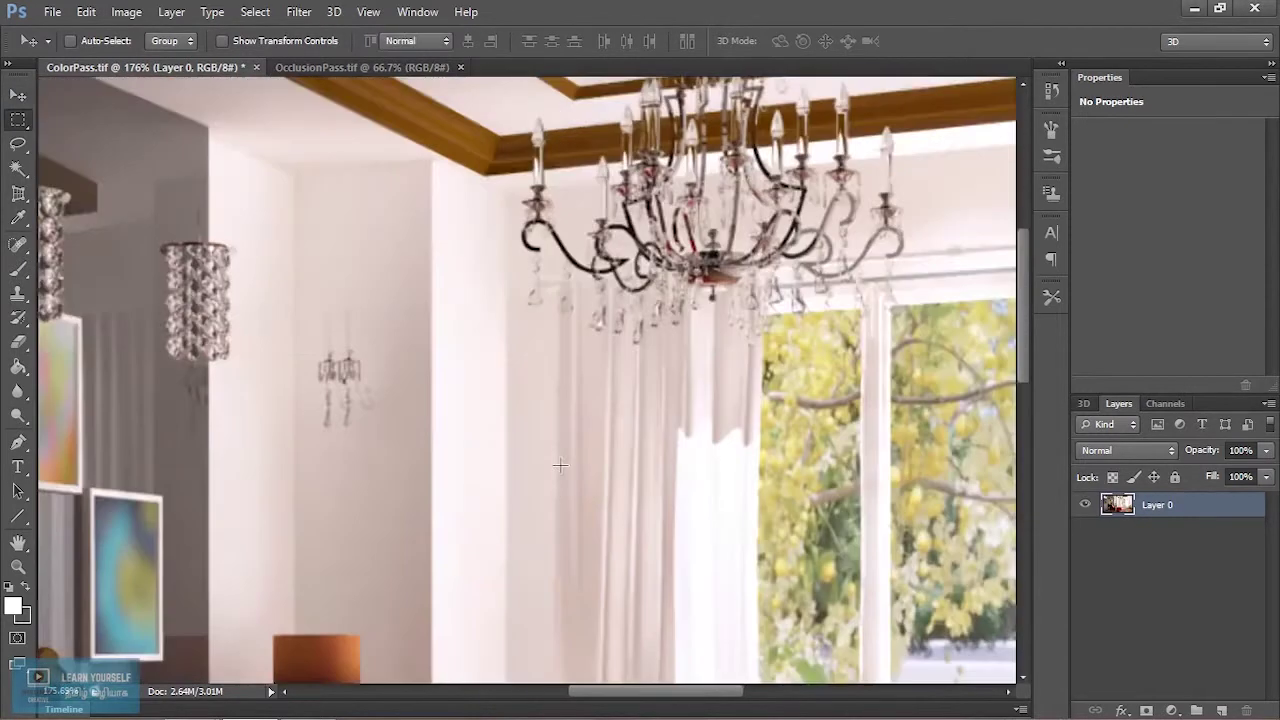
key(m)
scroll(566, 510, down, 5)
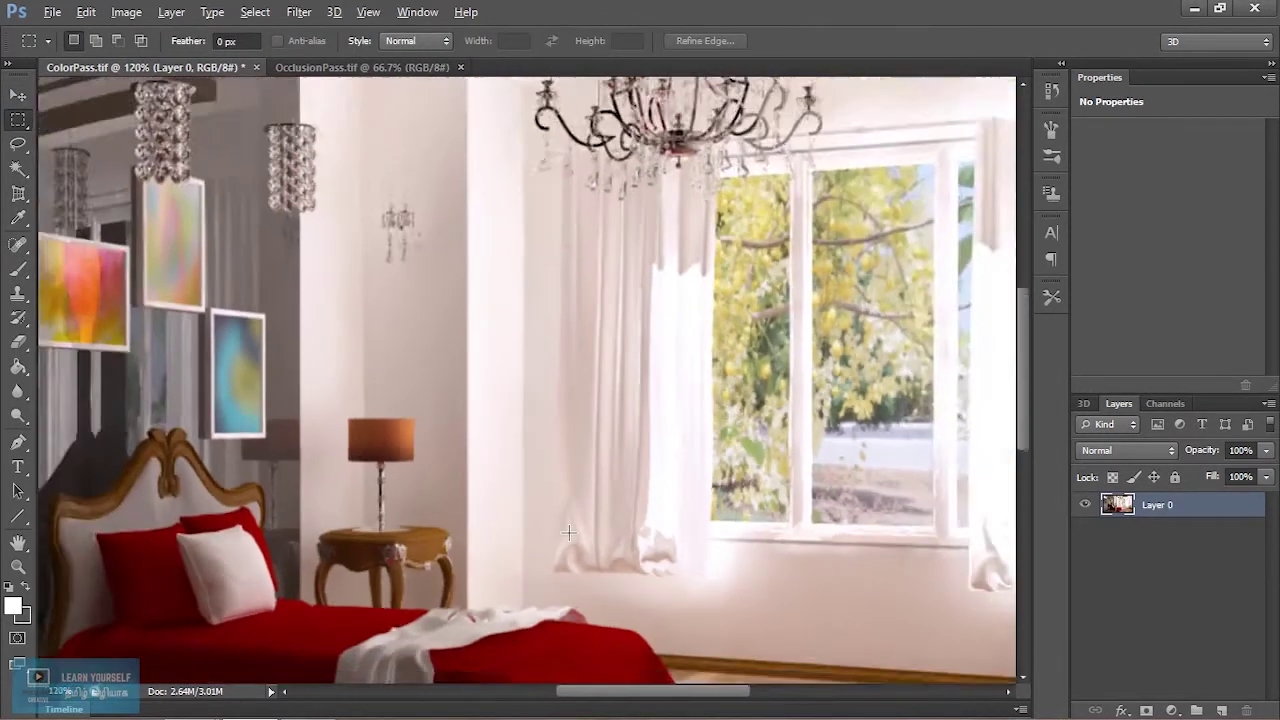
scroll(548, 531, down, 2)
scroll(534, 529, up, 1)
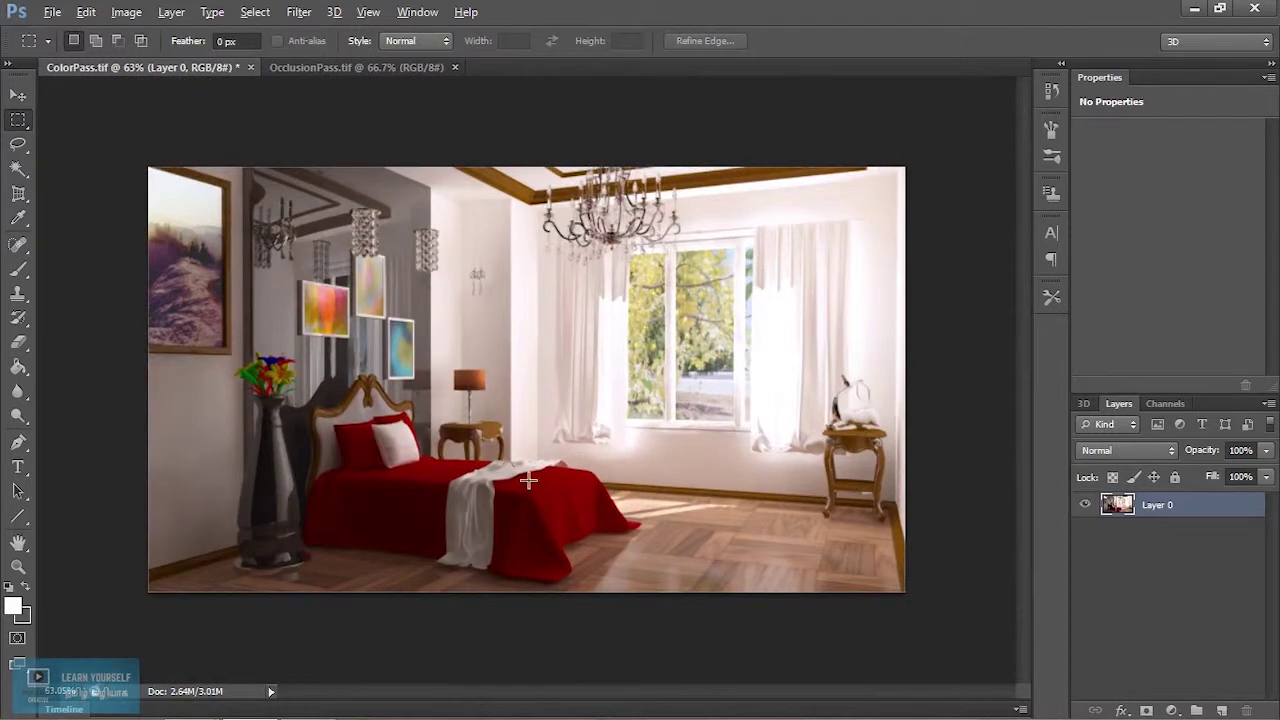
key(alt)
key(v)
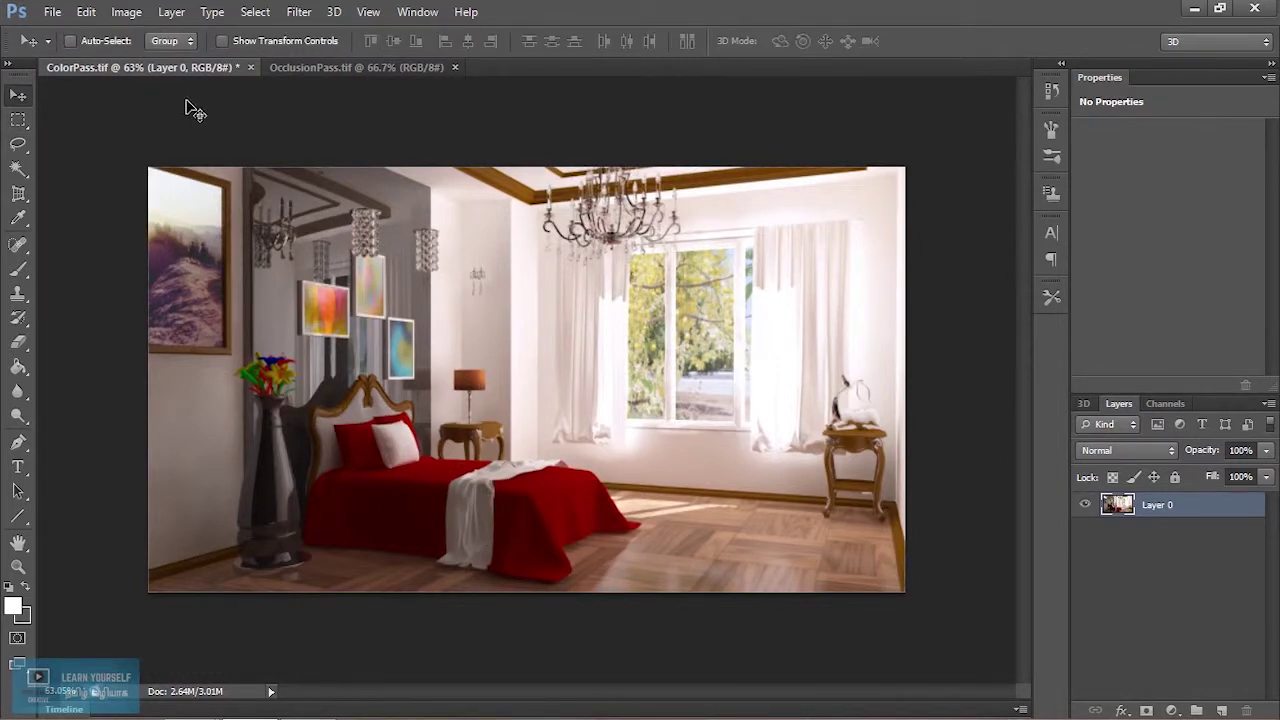
Step: Switch to OcclusionPass.tif and open the Exposure dialog at its default values
click(300, 68)
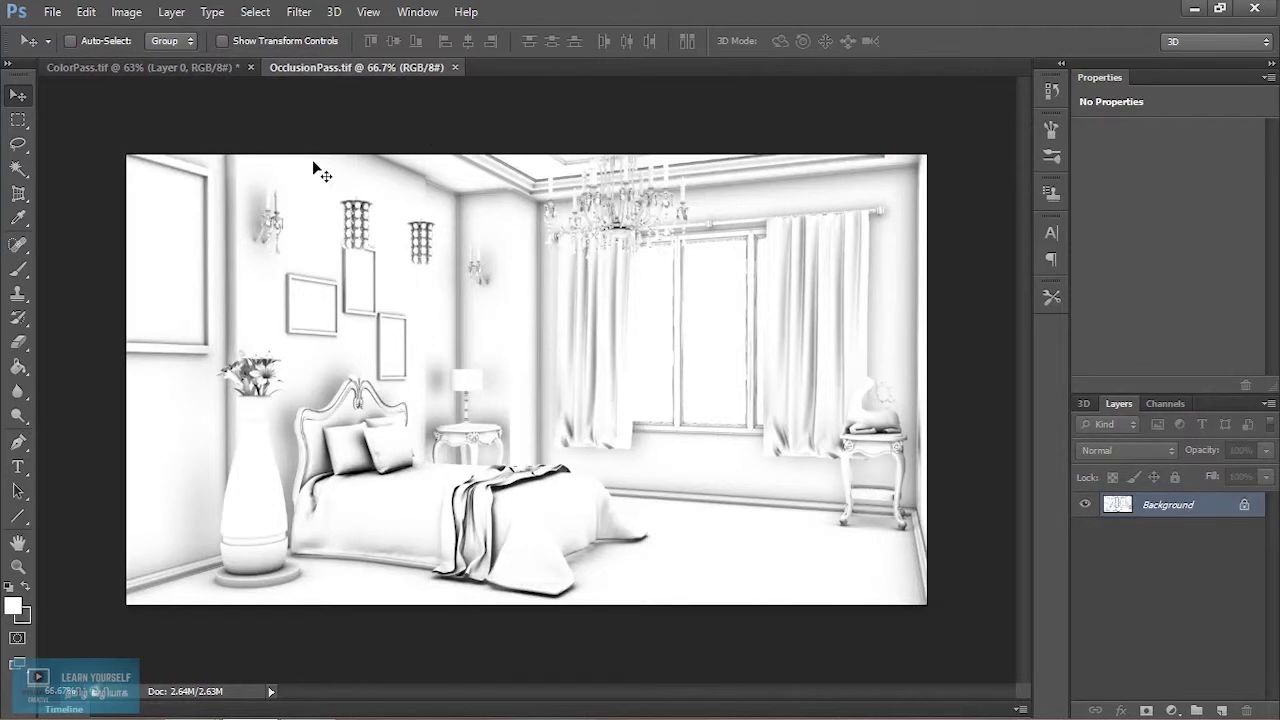
click(126, 13)
mouse_move(140, 62)
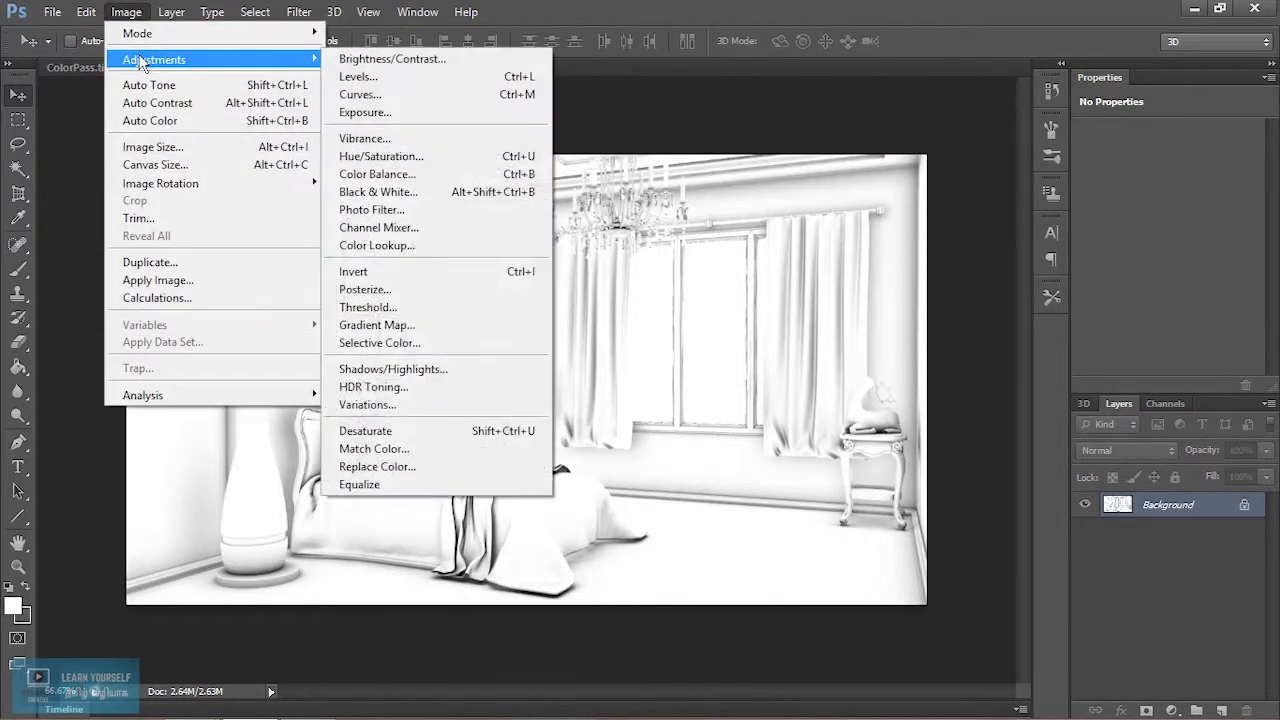
click(722, 632)
scroll(628, 510, up, 5)
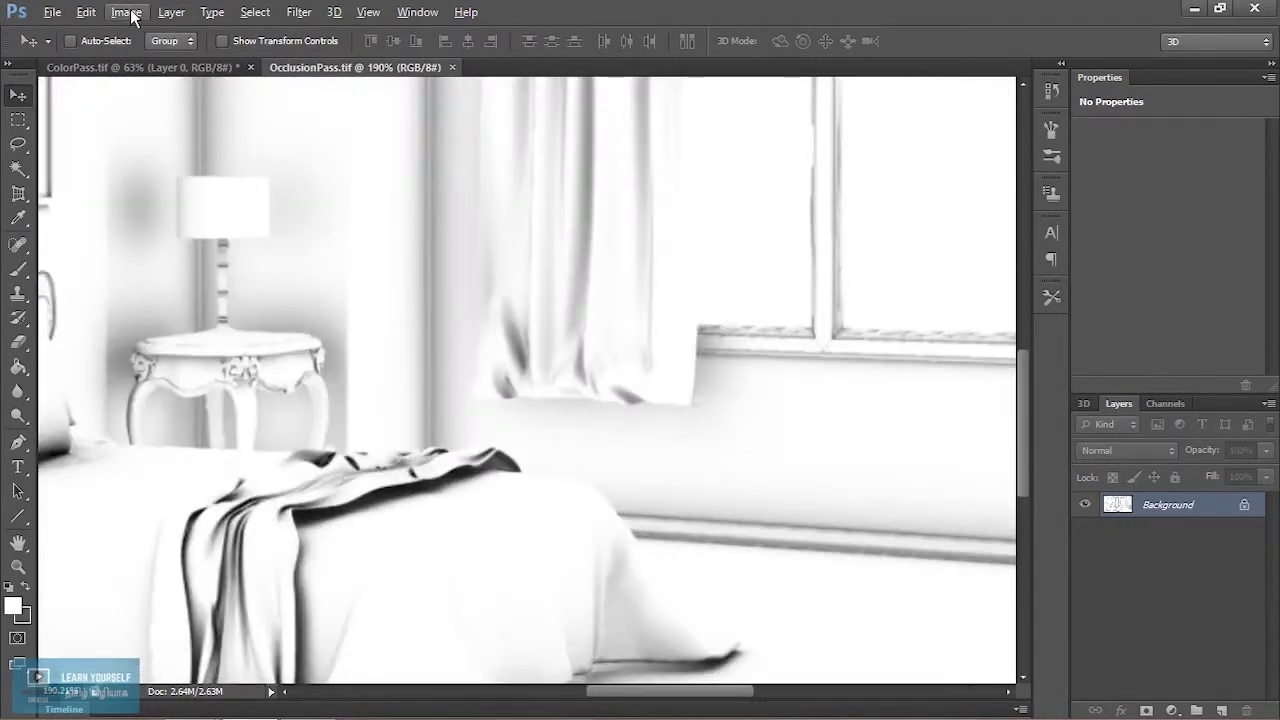
scroll(564, 462, down, 3)
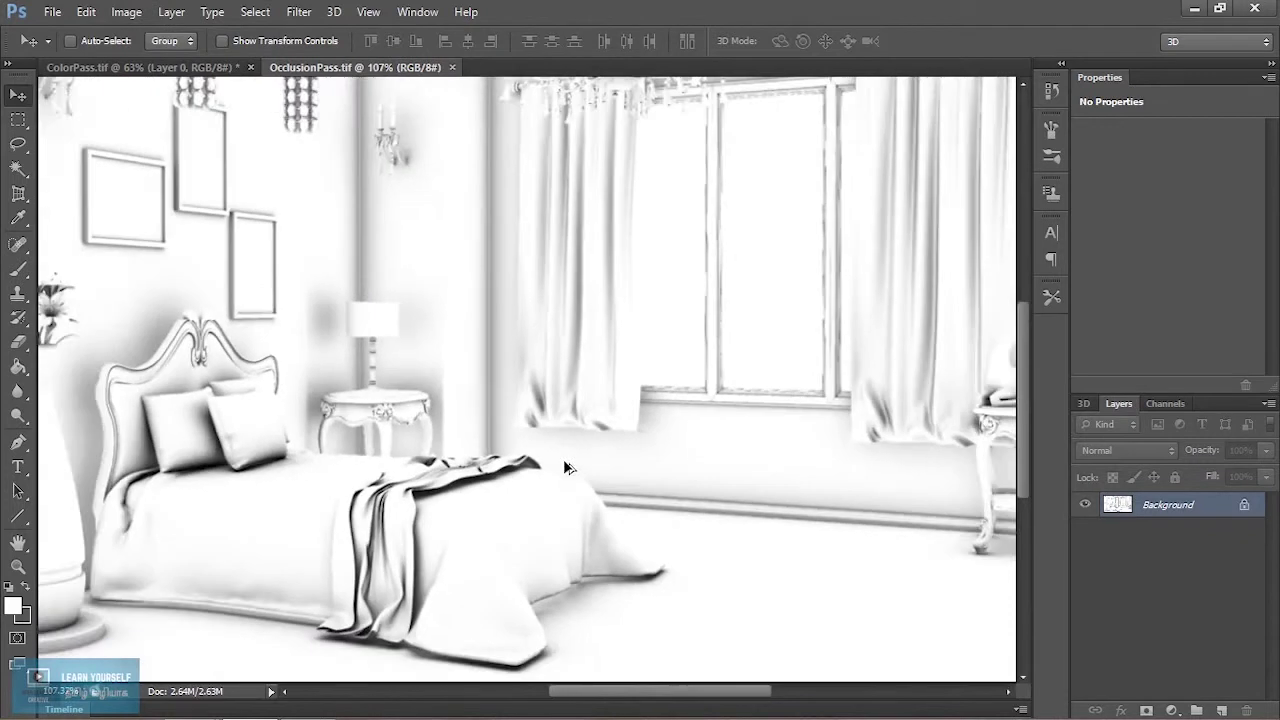
click(128, 14)
mouse_move(157, 64)
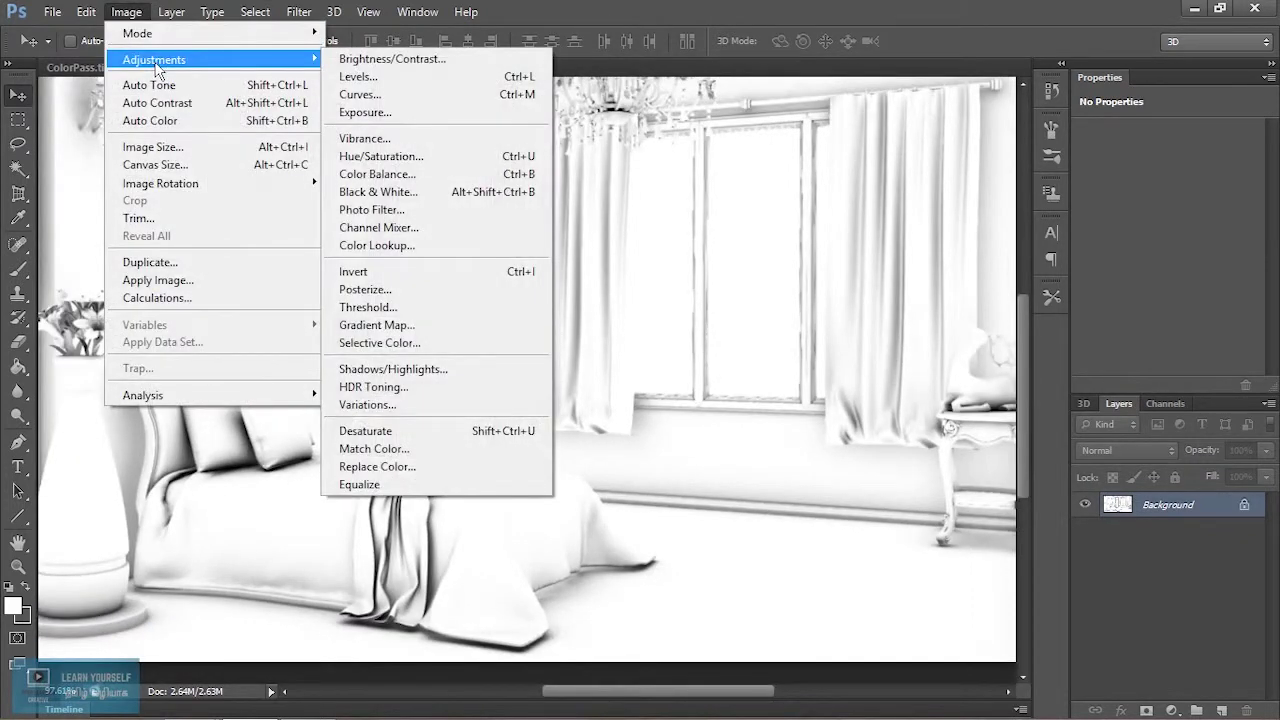
click(428, 111)
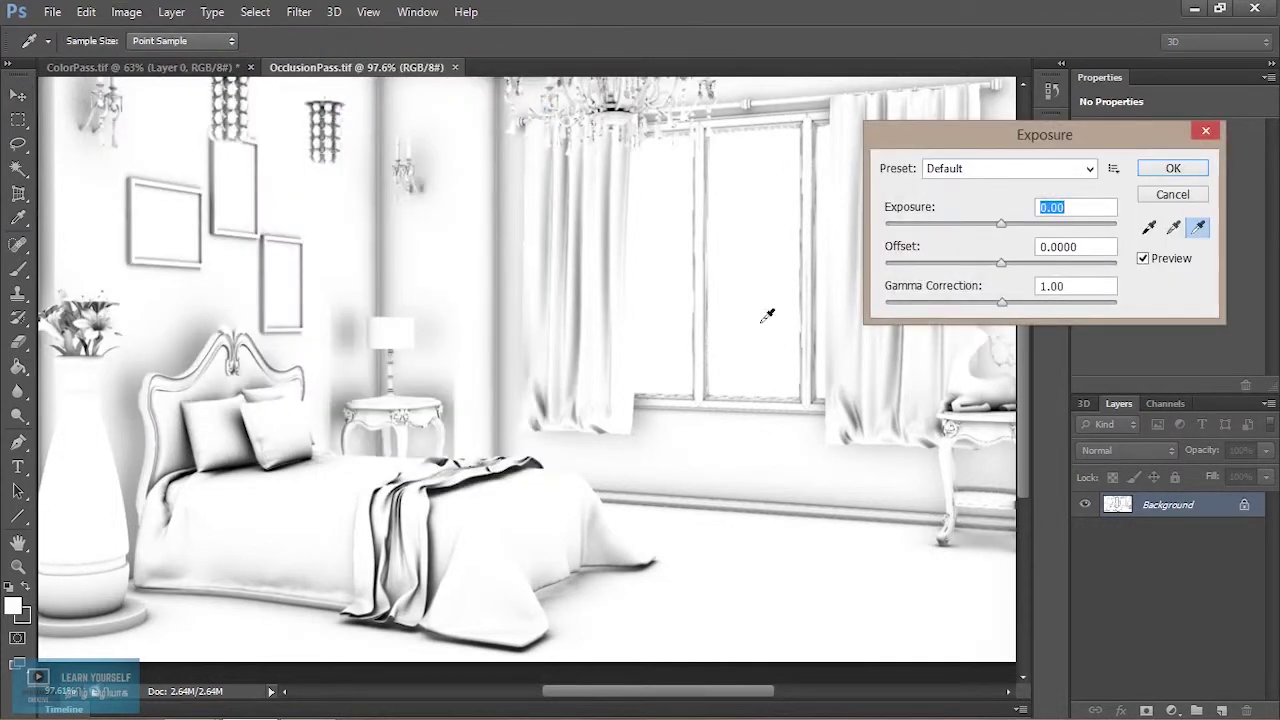
Step: Apply Exposure +0.38 and Gamma Correction 2.94 to the occlusion pass
drag(1003, 230, 1012, 232)
drag(1012, 232, 1008, 245)
drag(1002, 306, 927, 310)
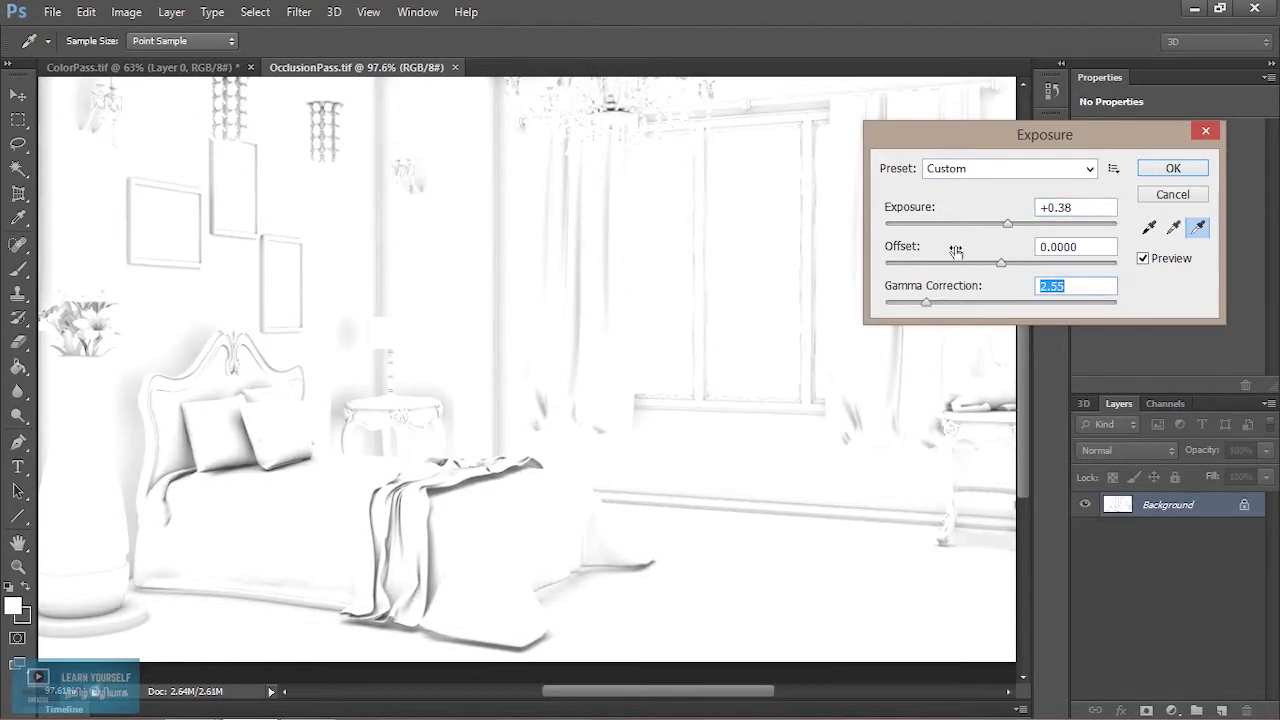
drag(928, 306, 920, 306)
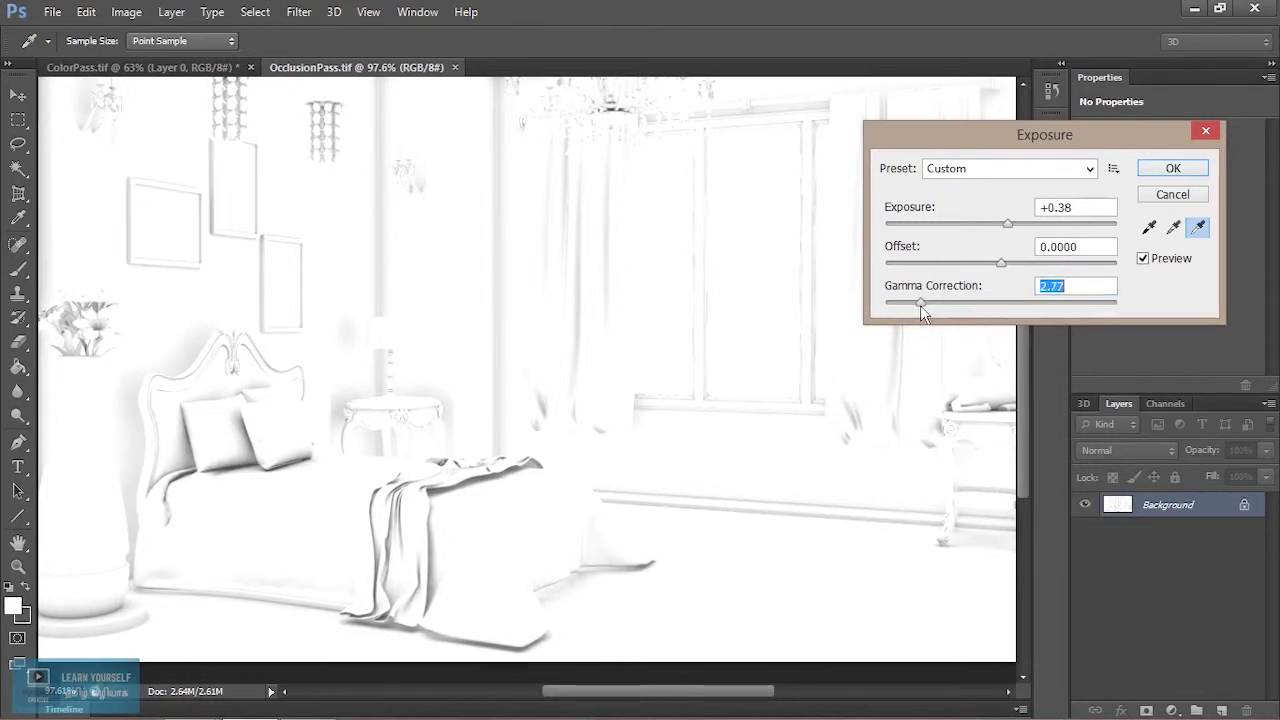
drag(920, 306, 916, 306)
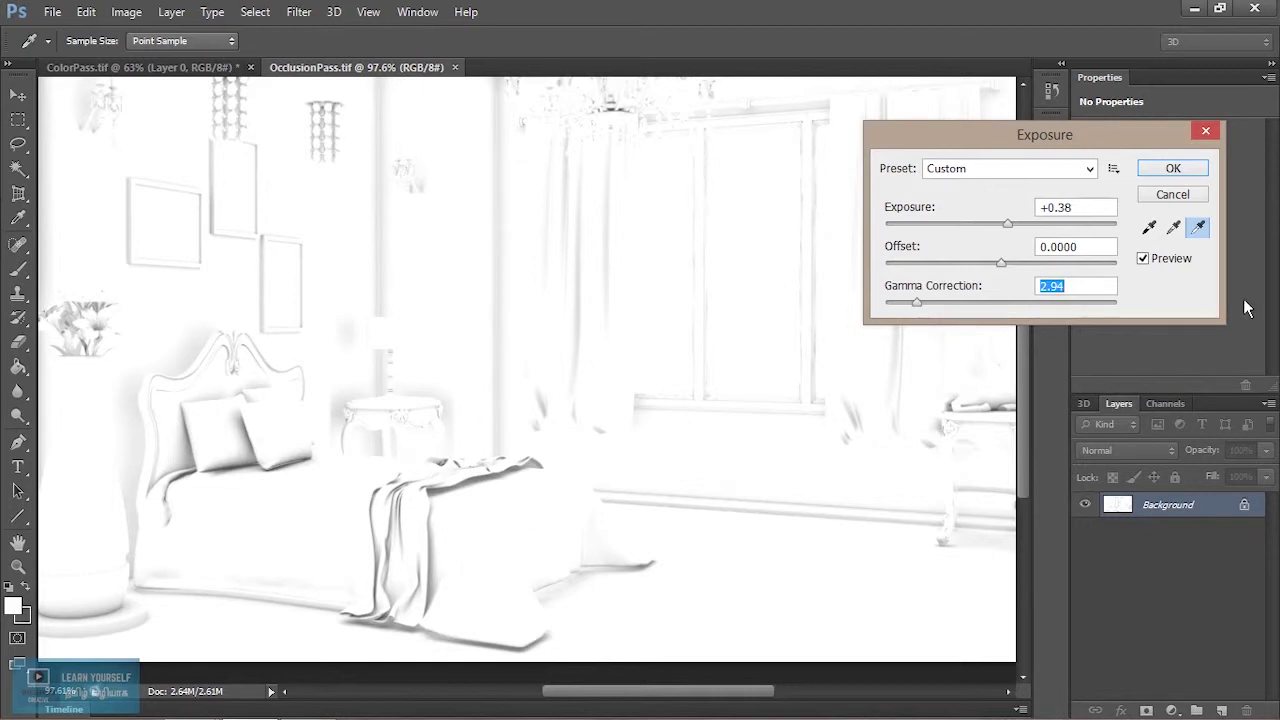
click(1173, 169)
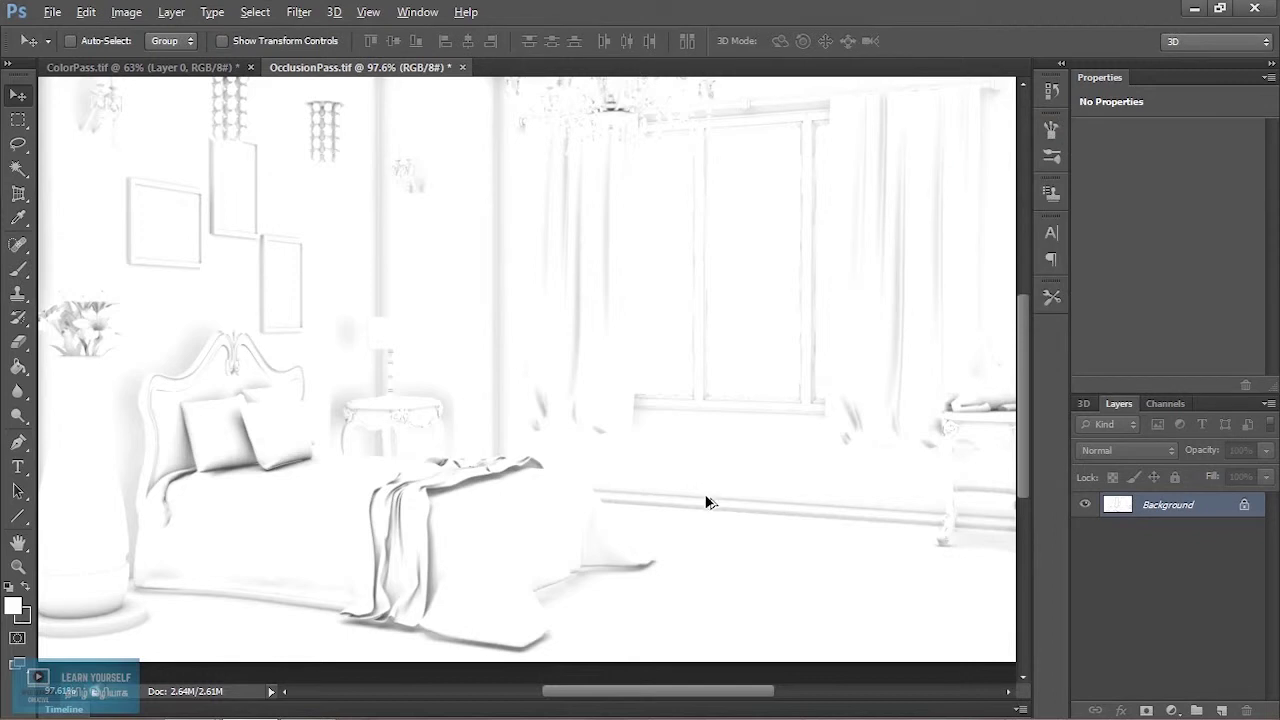
scroll(705, 502, down, 3)
Step: Drag the brightened occlusion image into ColorPass.tif as Layer 1
scroll(705, 500, up, 2)
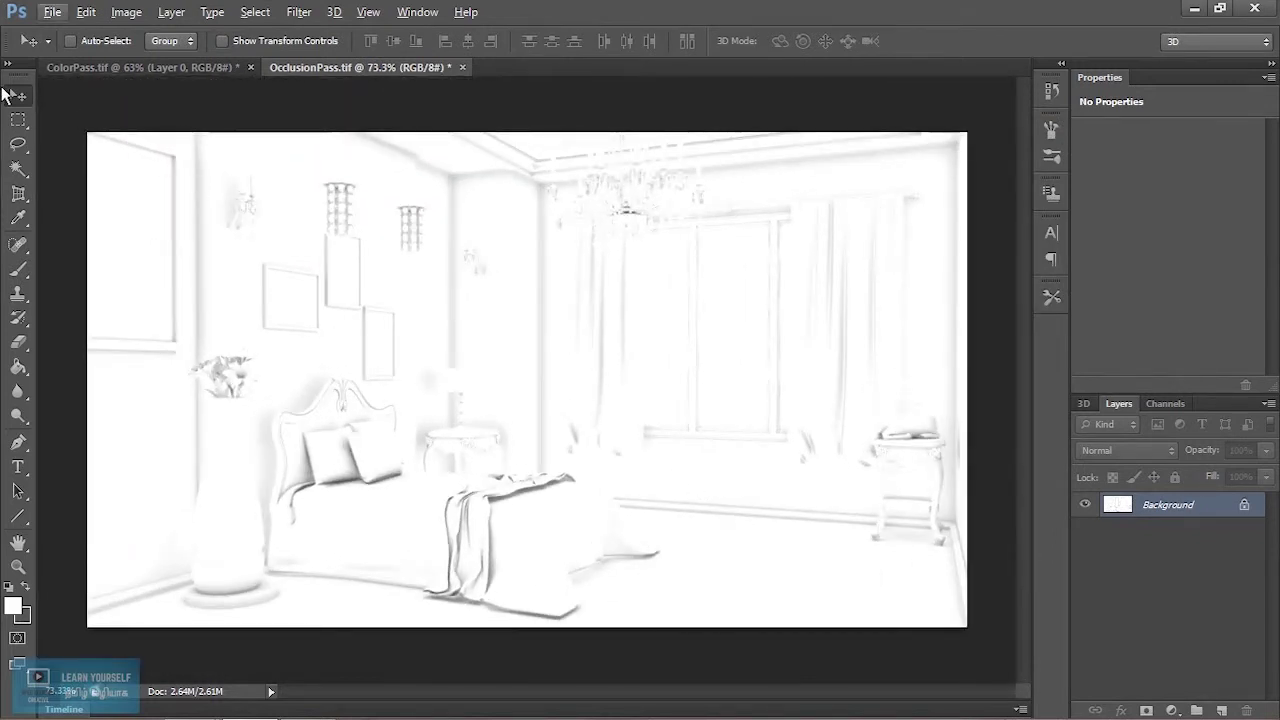
mouse_move(500, 385)
mouse_down()
mouse_move(380, 200)
mouse_move(172, 80)
mouse_move(410, 430)
mouse_move(543, 449)
mouse_move(514, 400)
mouse_up()
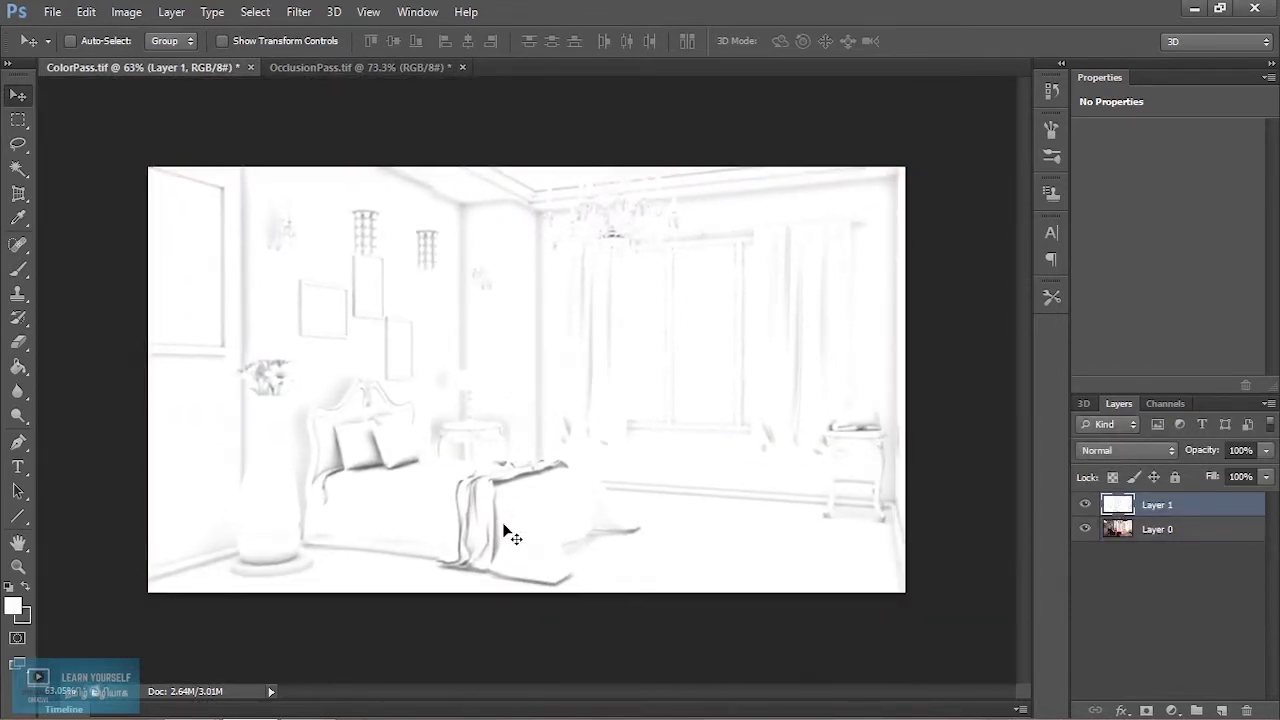
scroll(502, 525, up, 3)
scroll(502, 534, up, 2)
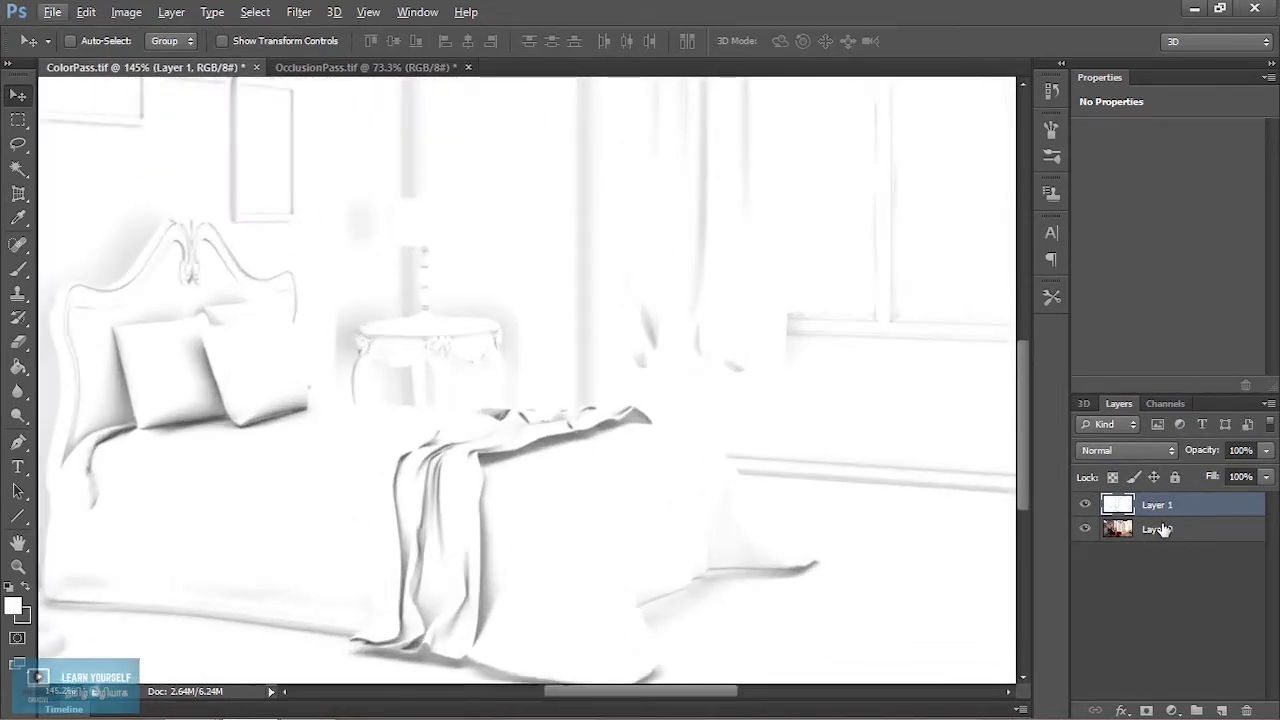
Step: Set Layer 1's blend mode to Multiply and toggle its visibility to compare
click(1138, 453)
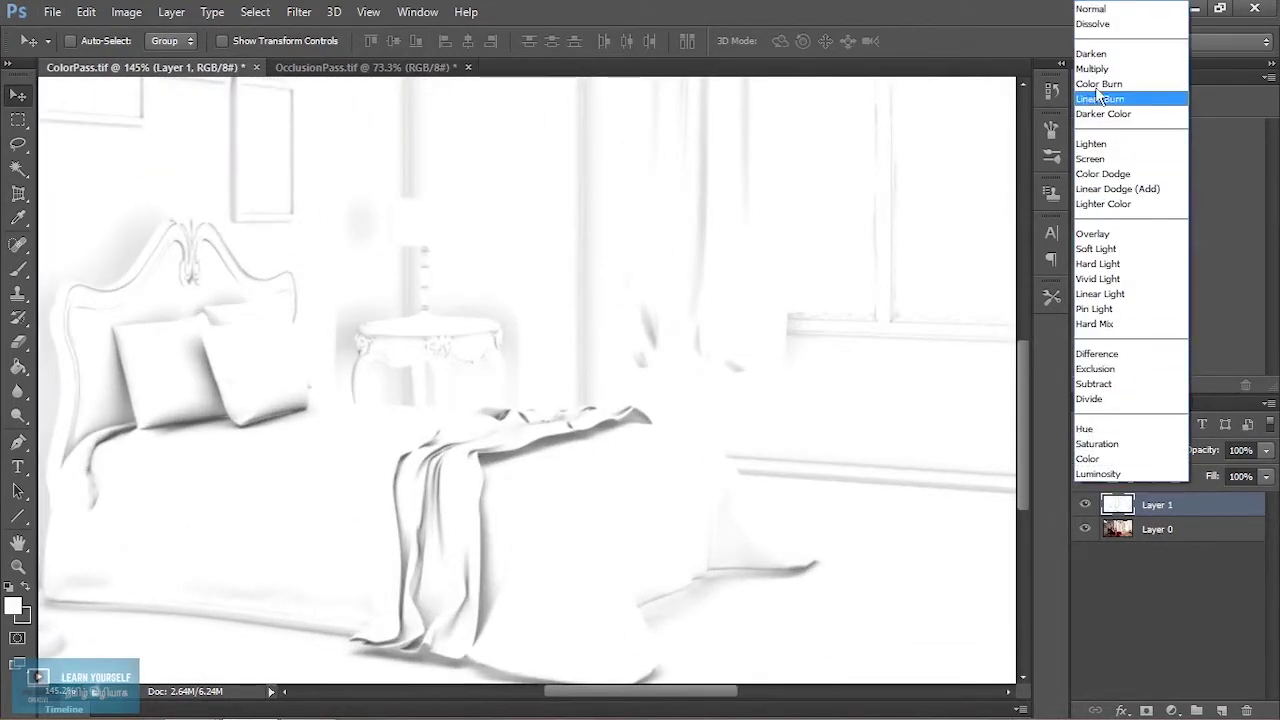
click(1104, 70)
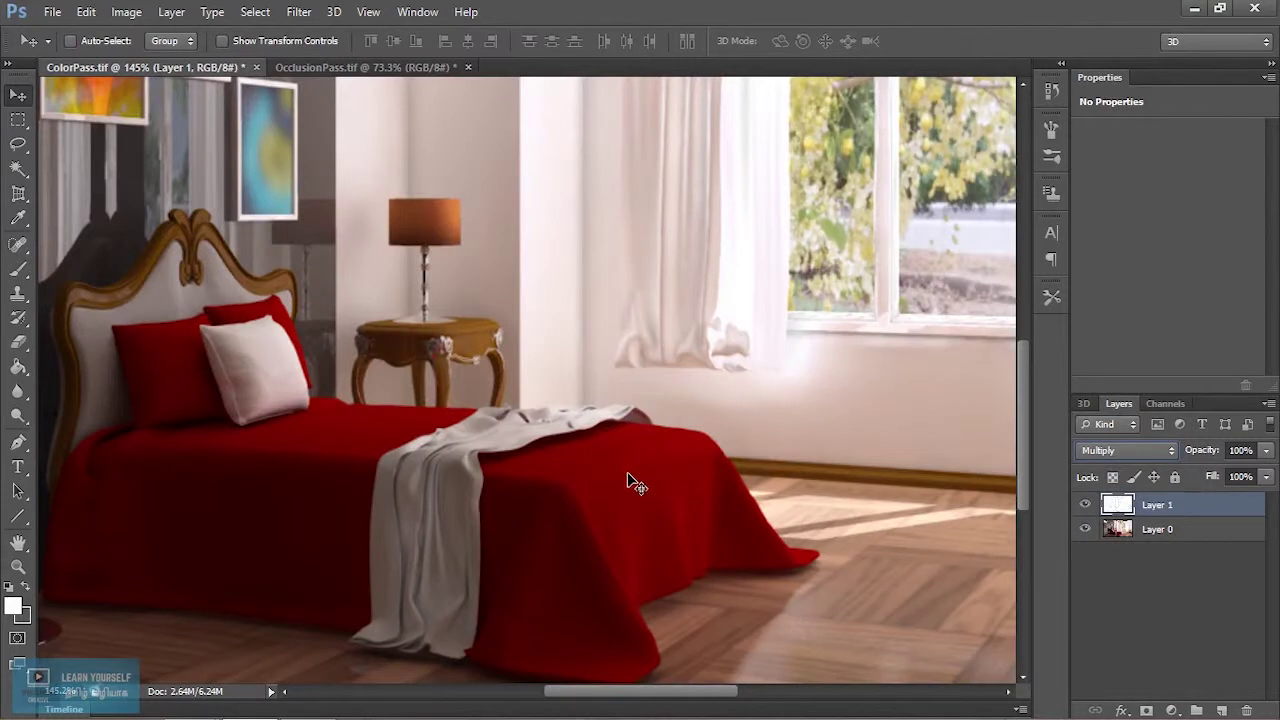
key(ctrl+z)
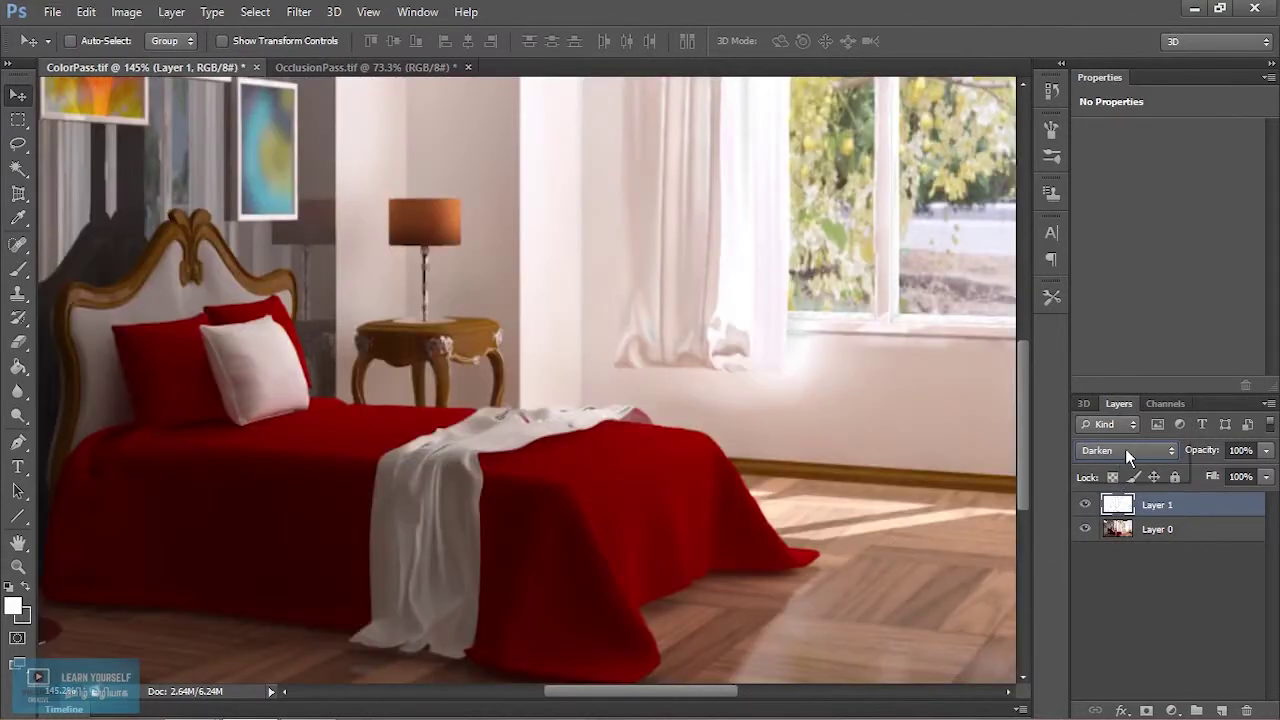
click(1125, 451)
click(1128, 78)
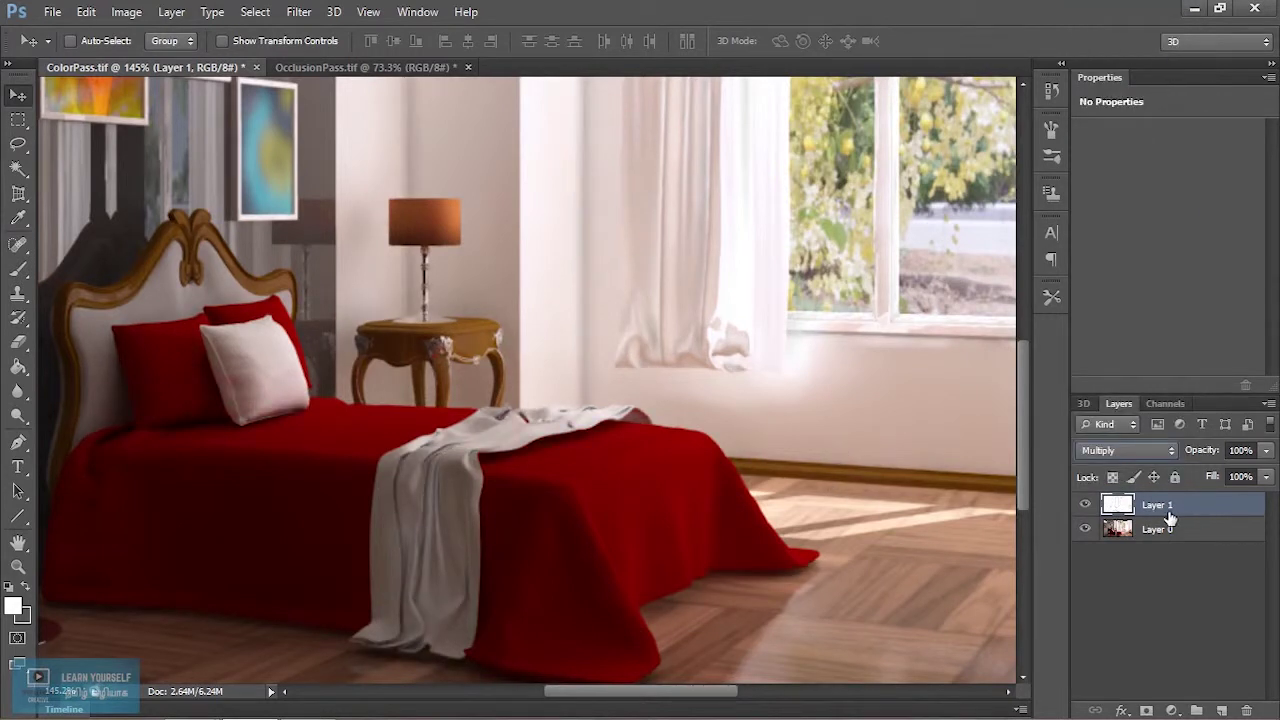
click(1086, 505)
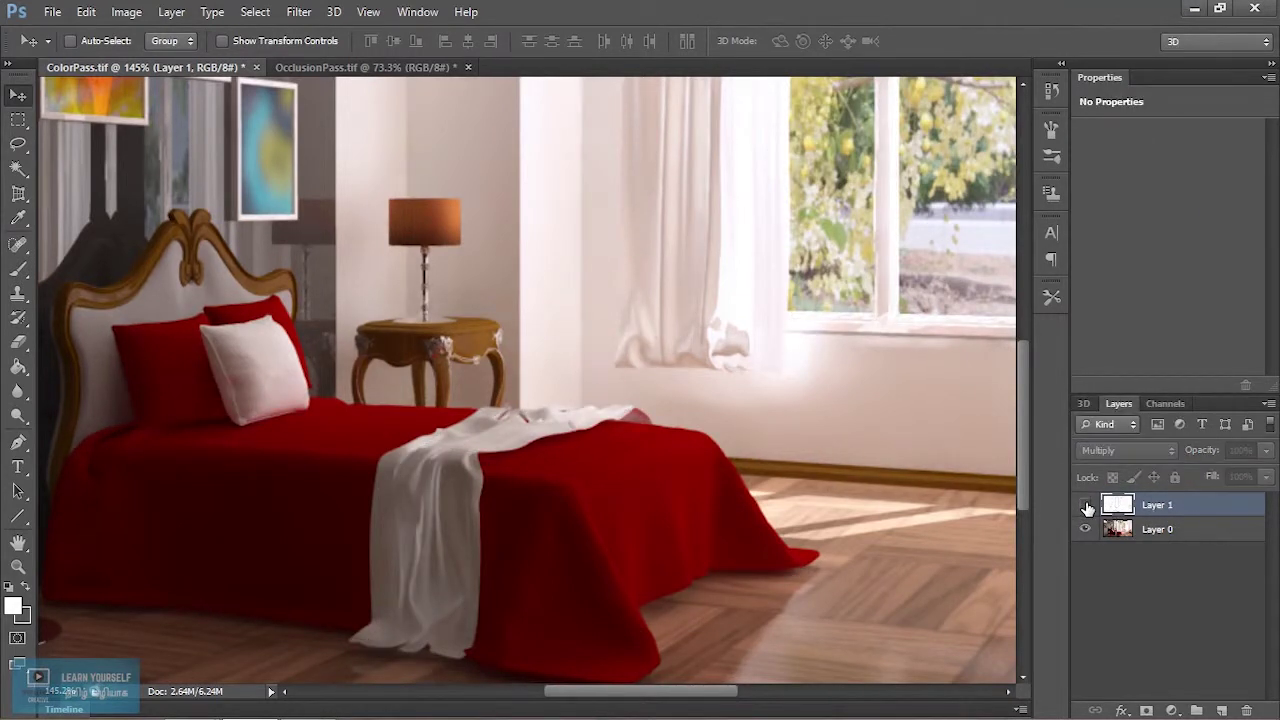
click(1086, 505)
Step: Zoom in on the bed and side table with the Zoom tool
key(z)
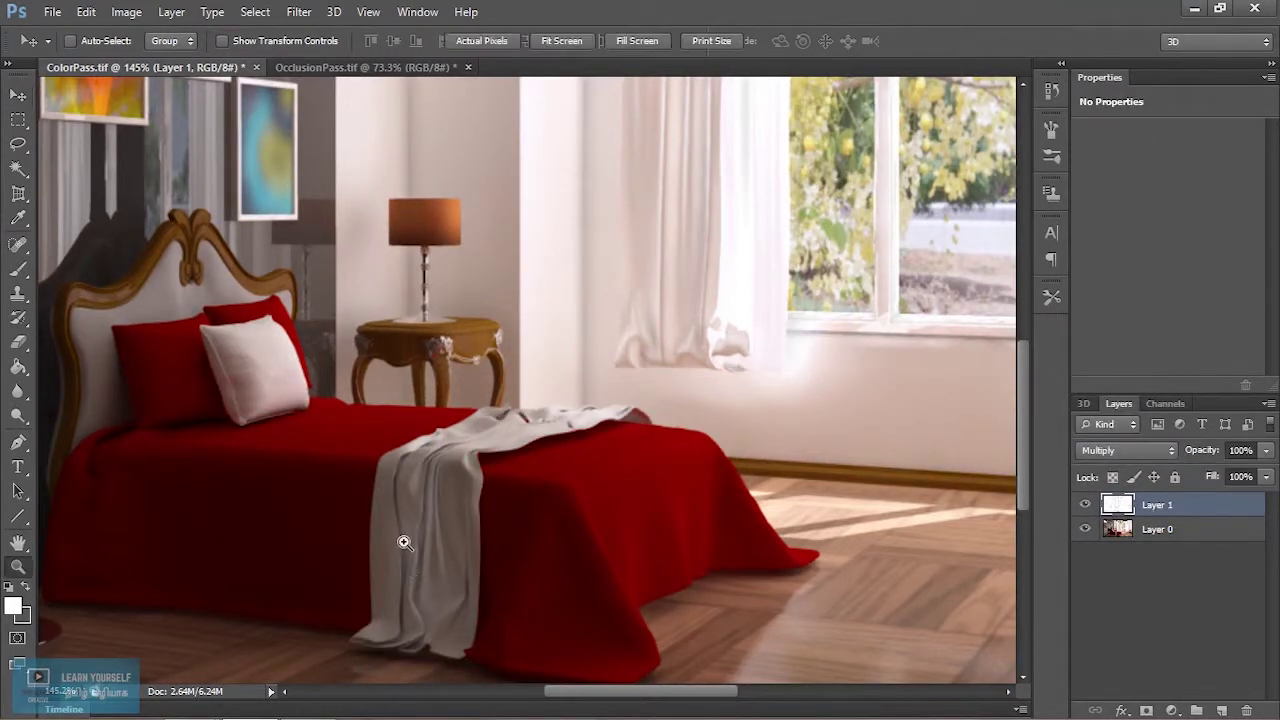
drag(346, 431, 580, 546)
key(h)
click(531, 524)
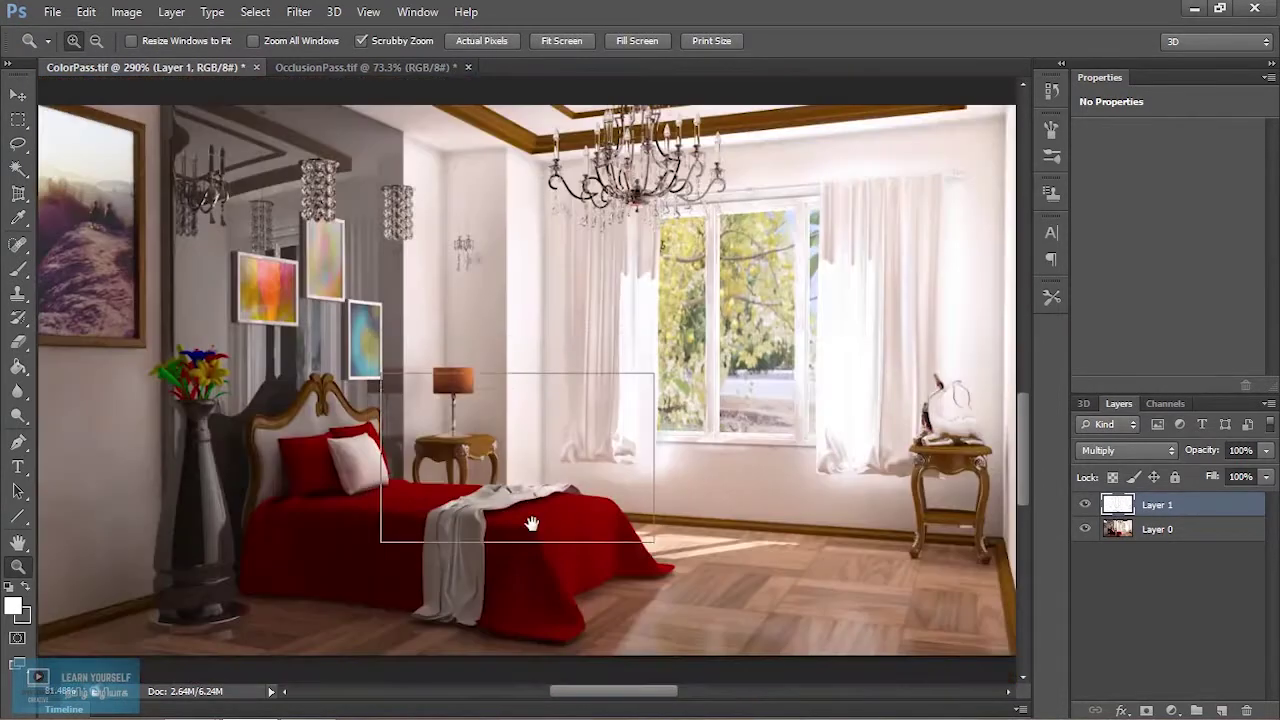
key(v)
key(z)
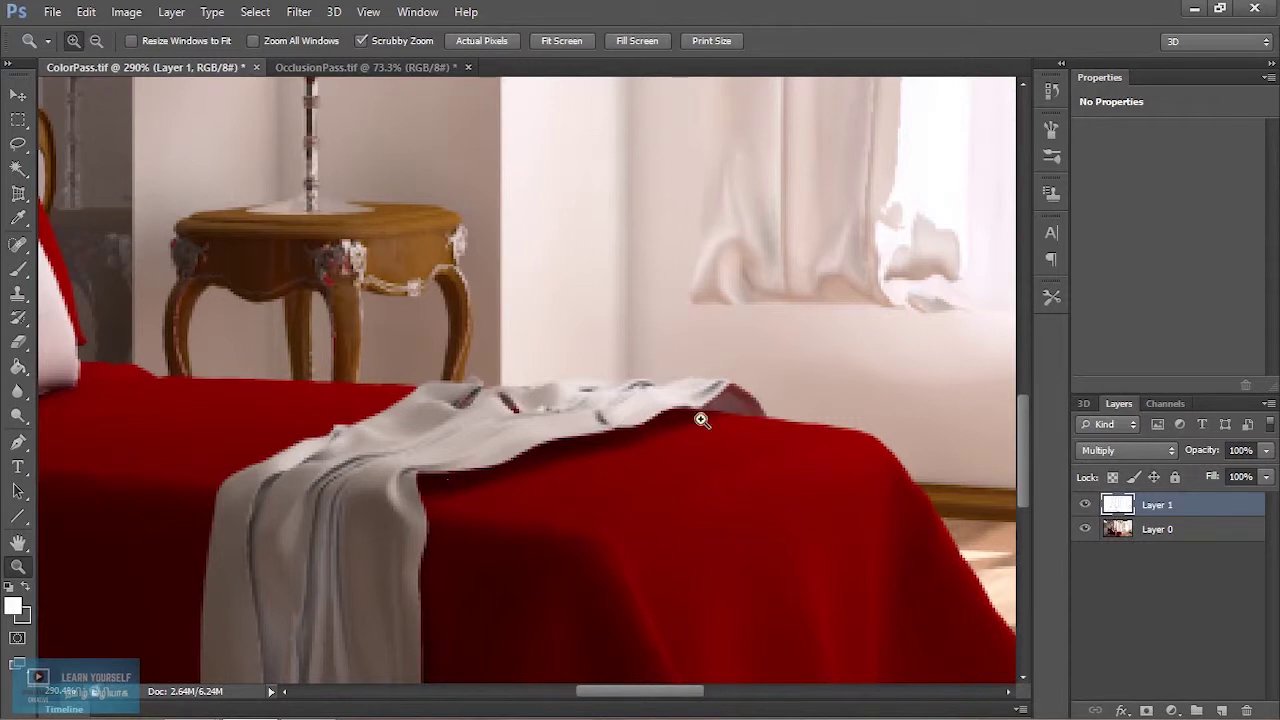
Step: Toggle Layer 1 off and on repeatedly to compare the room with and without occlusion
click(1086, 508)
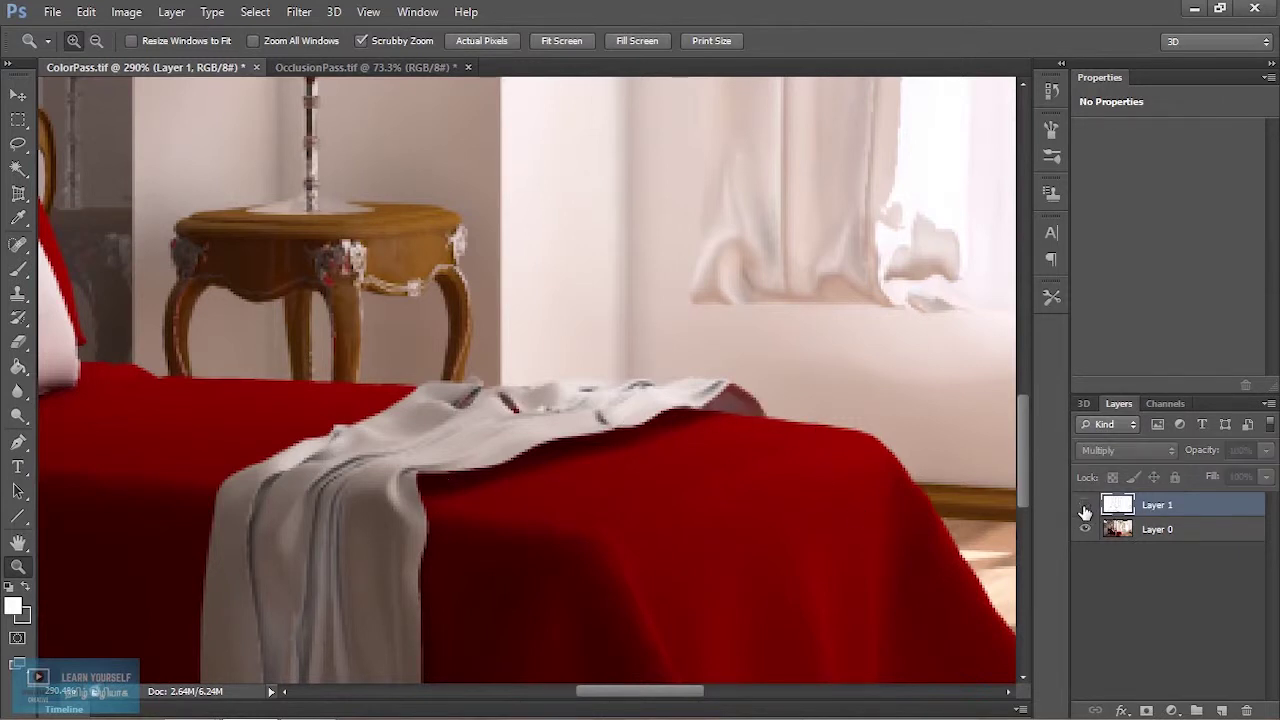
click(1085, 510)
click(1086, 508)
click(1086, 508)
drag(503, 517, 506, 518)
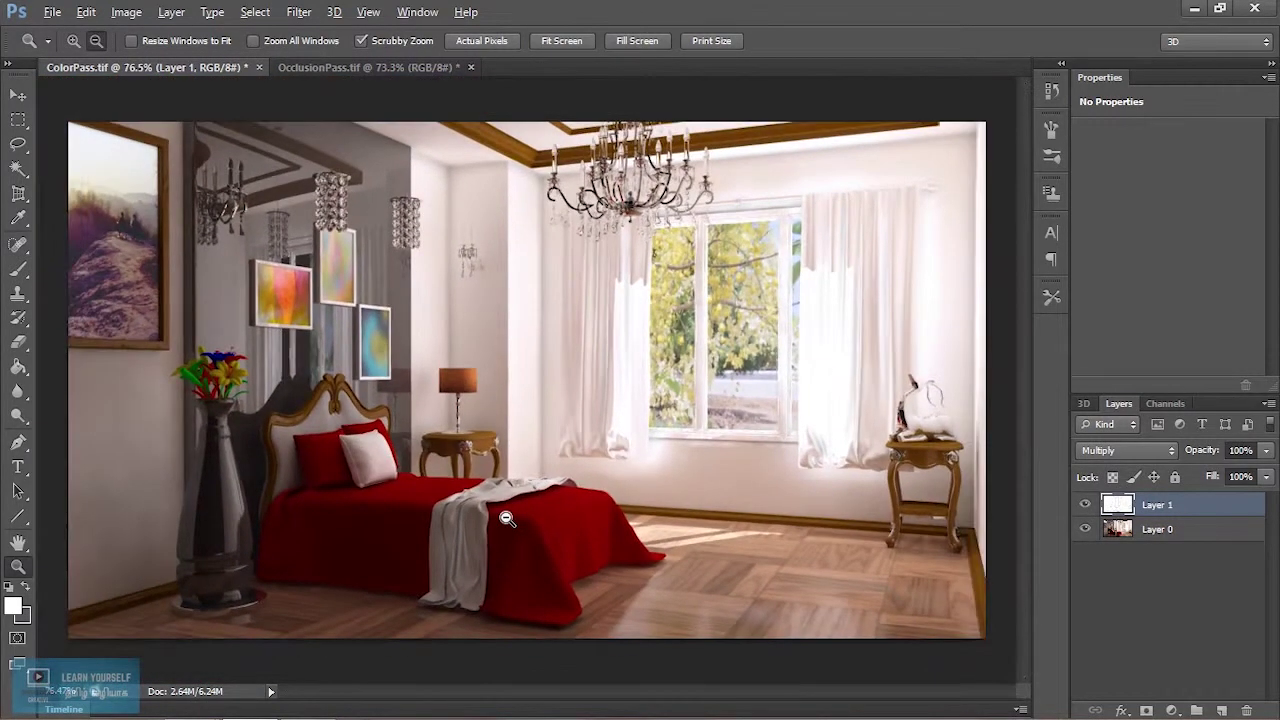
click(1085, 505)
click(1085, 505)
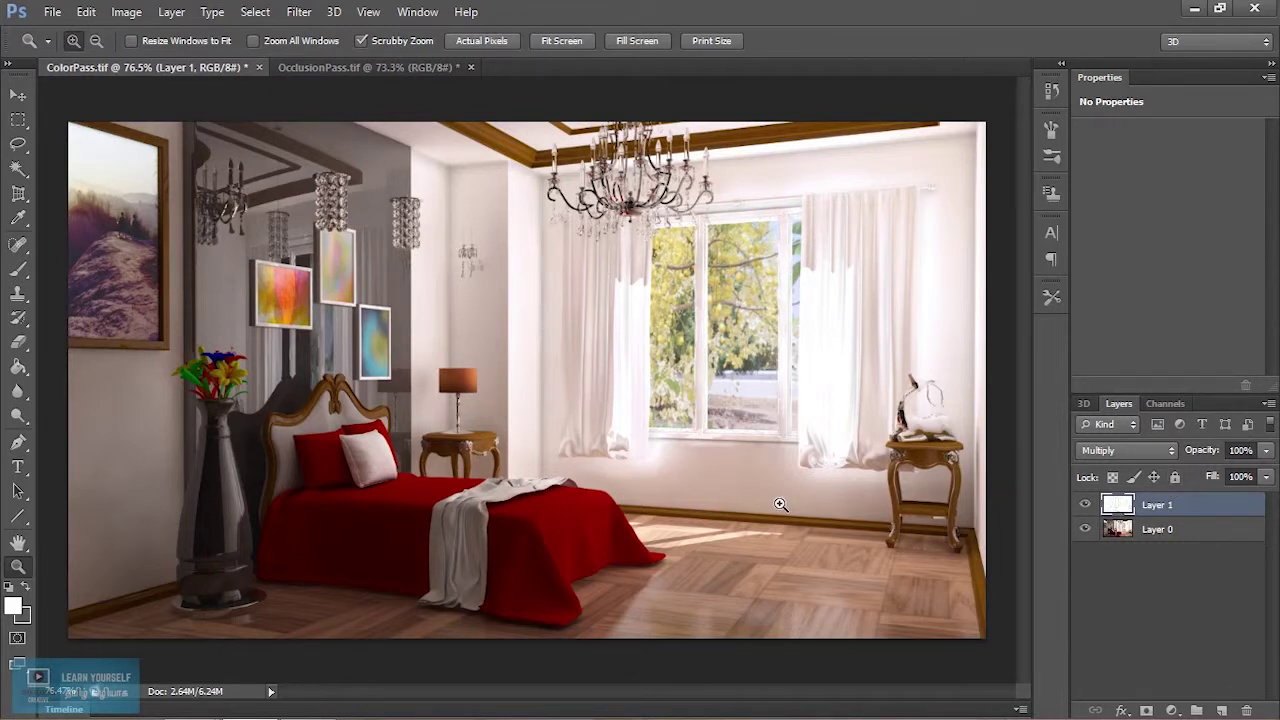
Step: View the finished composite in Full Screen Mode on black
key(f)
key(f)
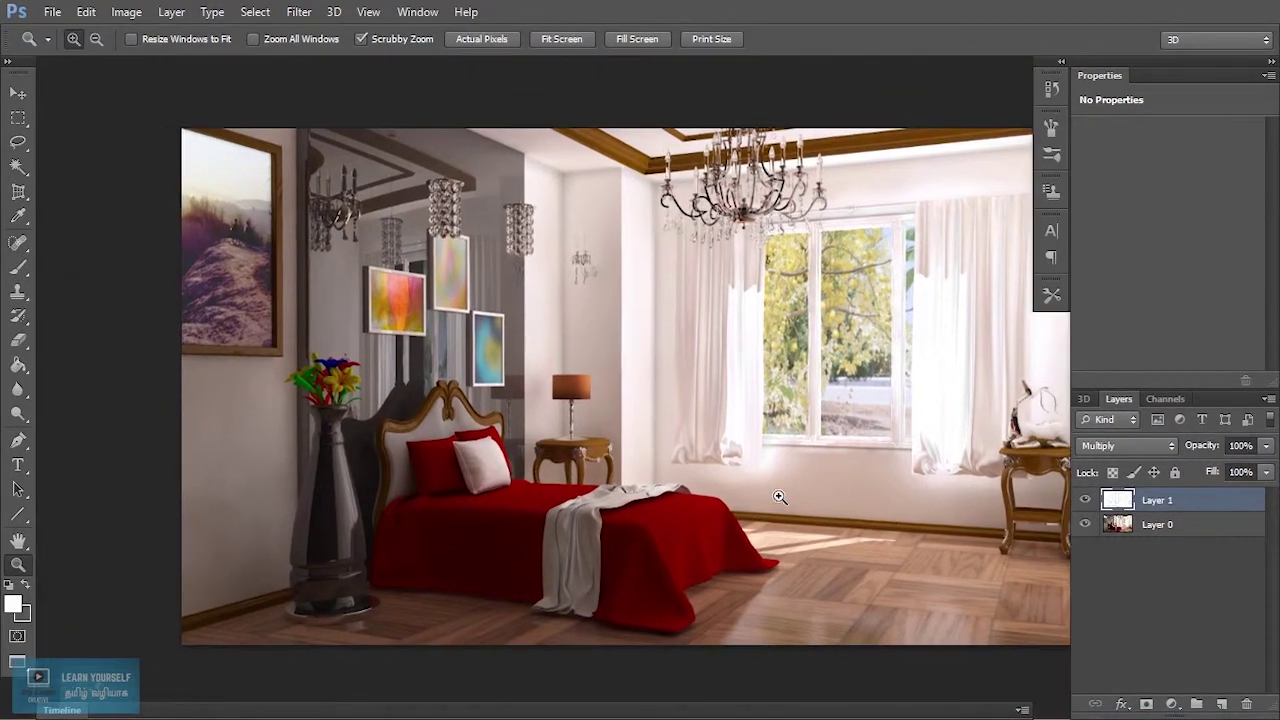
scroll(779, 497, up, 3)
scroll(777, 491, down, 3)
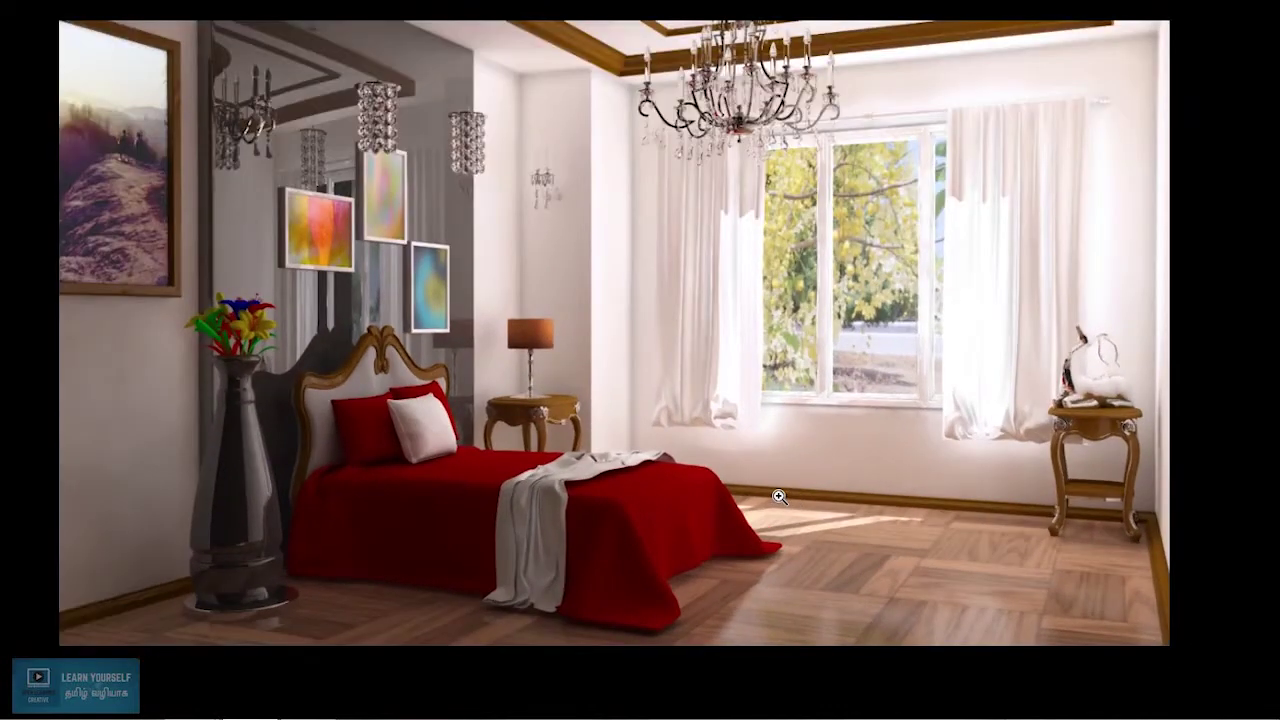
scroll(771, 491, up, 2)
key(alt+space)
key(Escape)
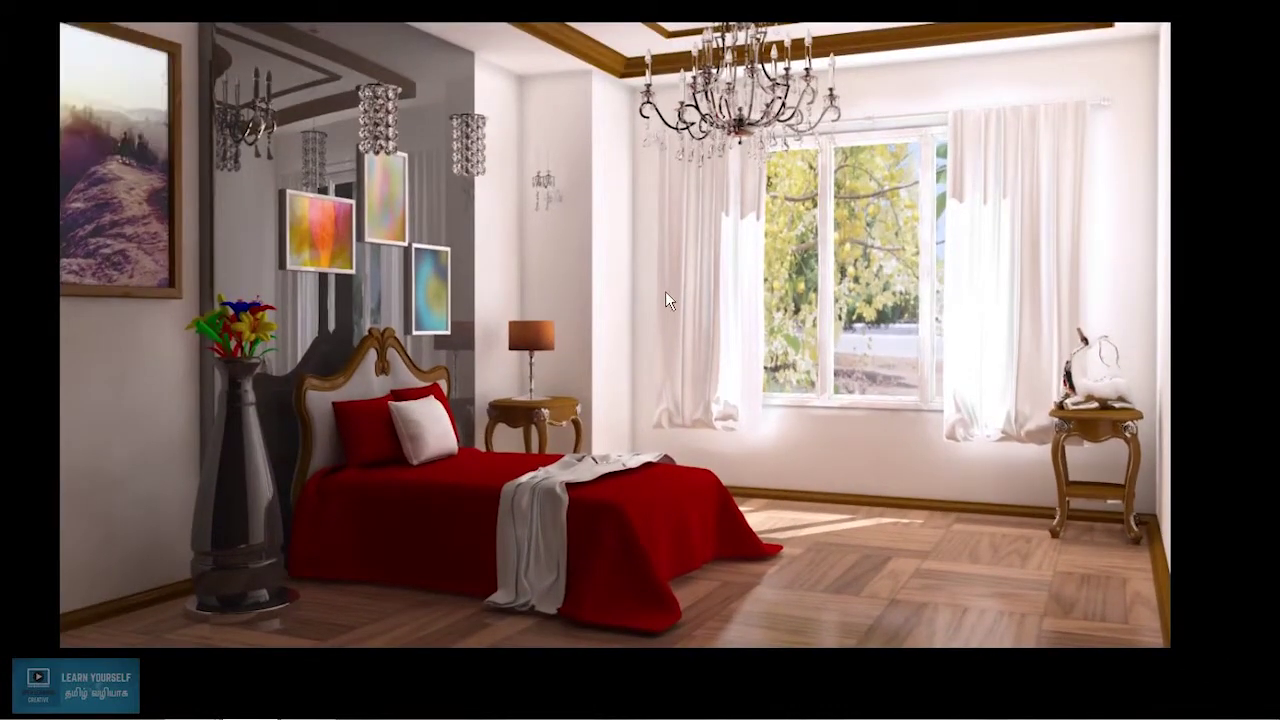